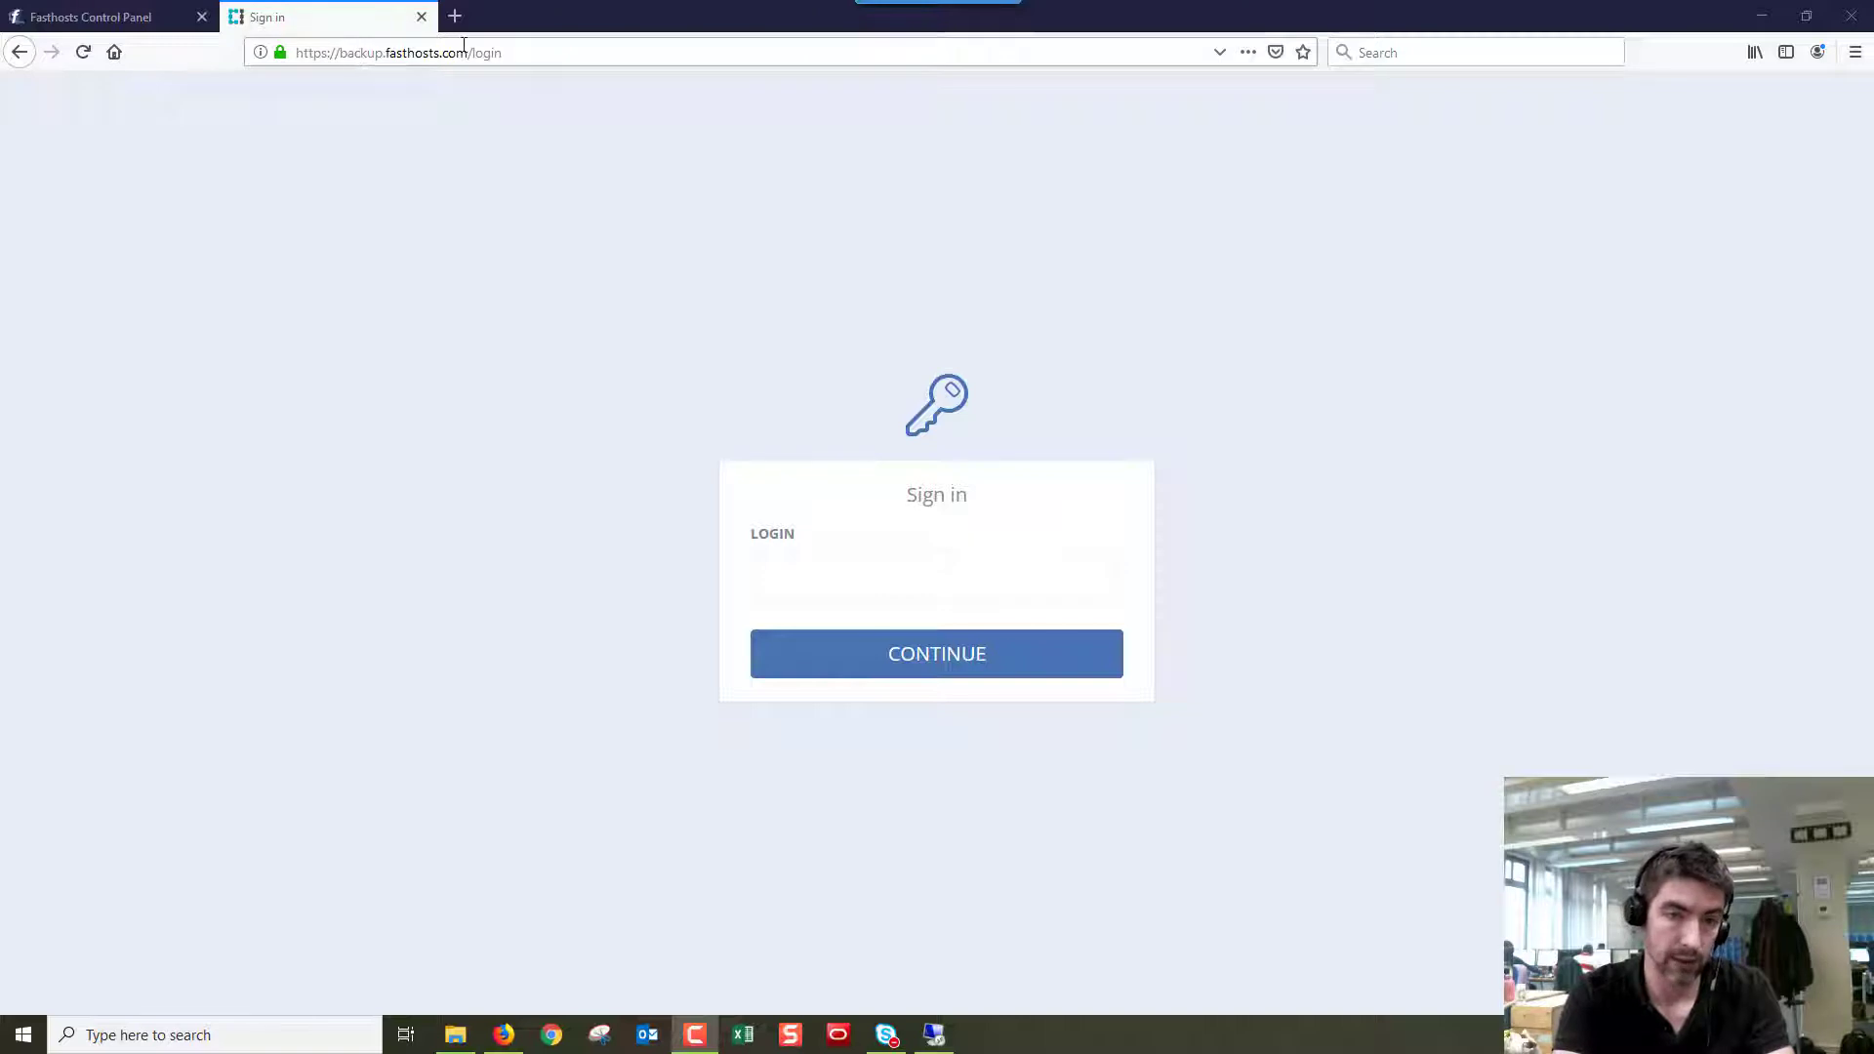
Sign in to the backup console with the account login and password.
click(896, 588)
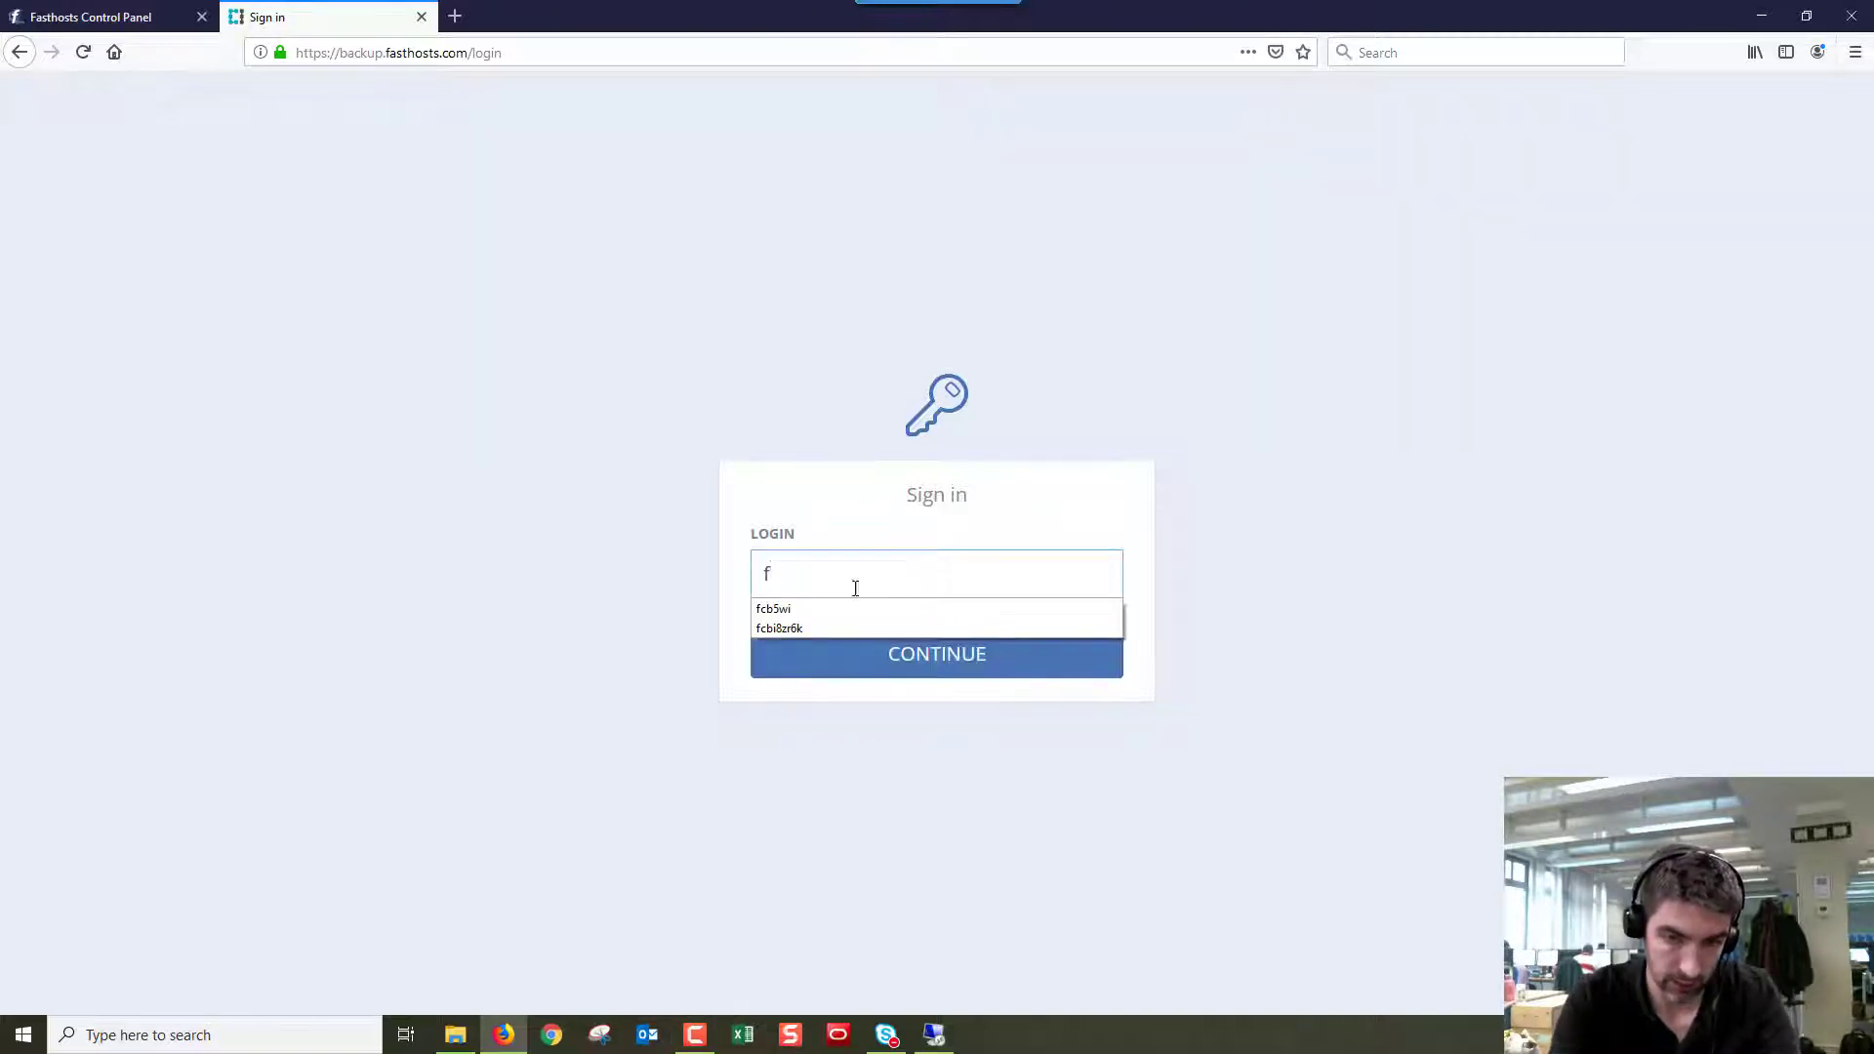
text(f)
click(806, 627)
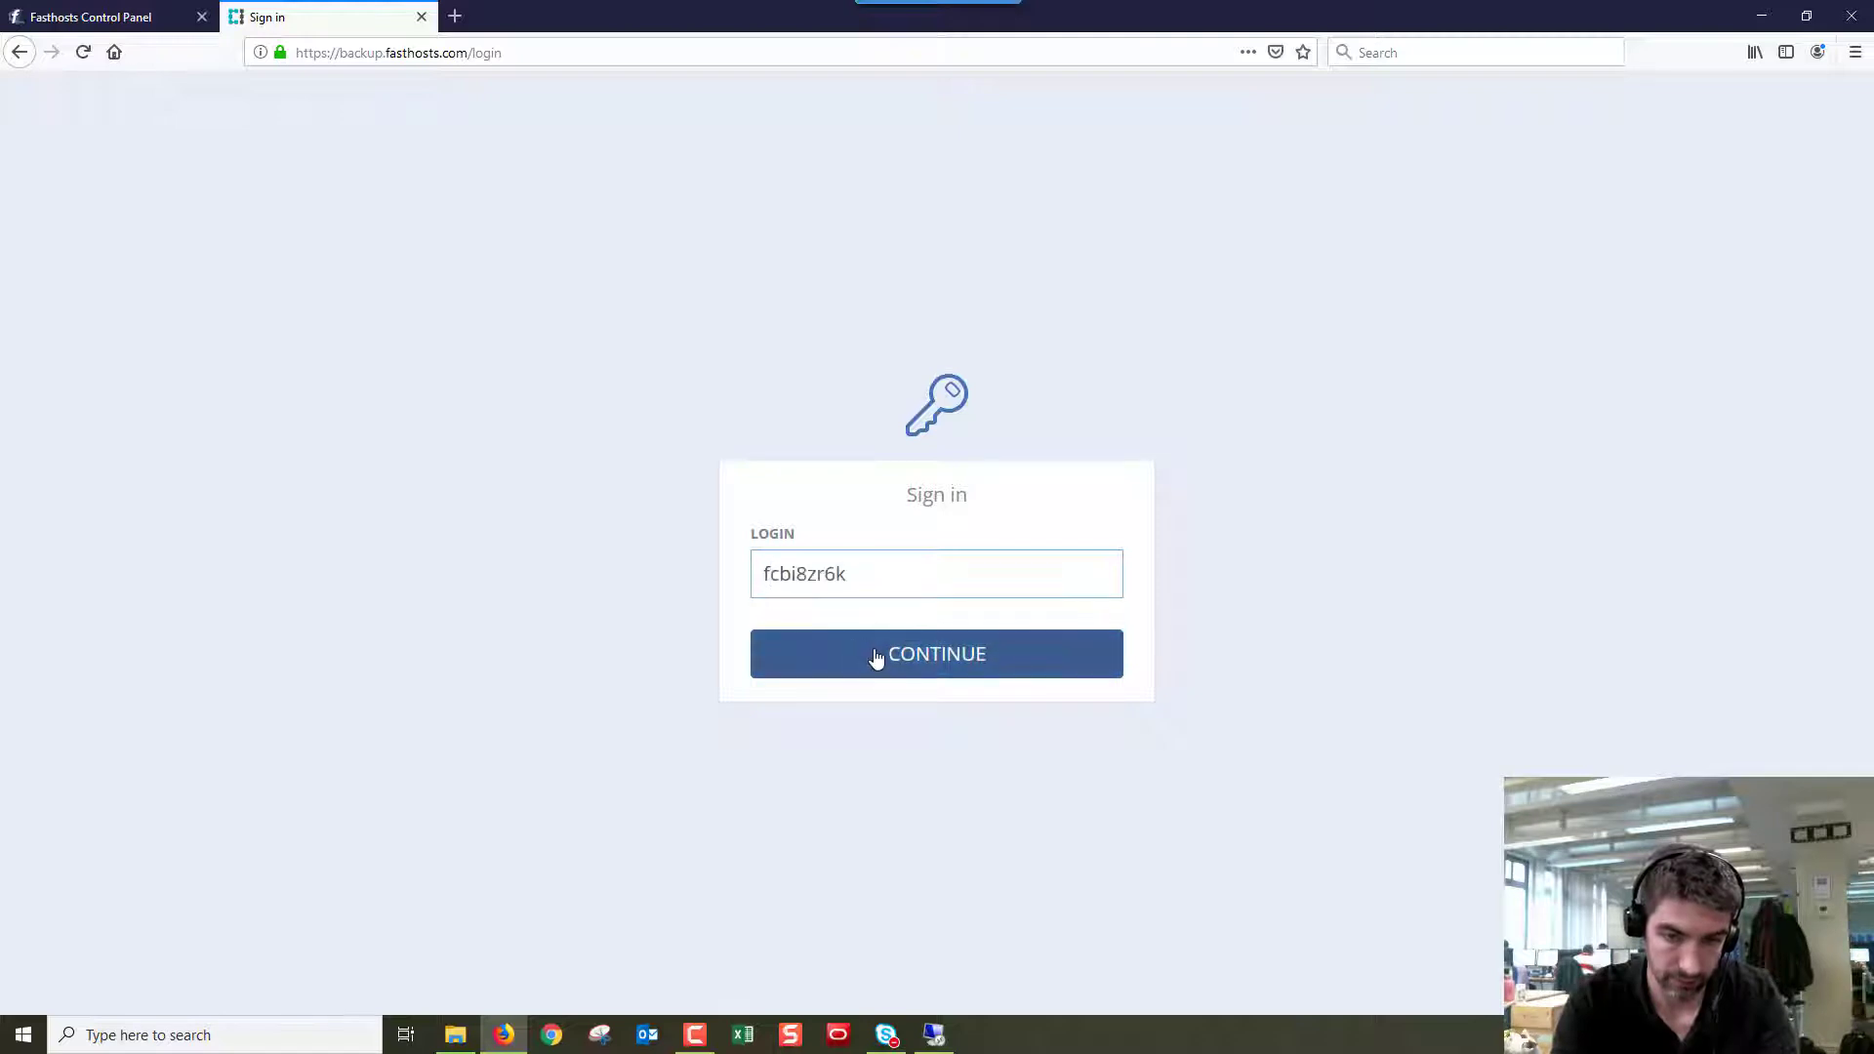
click(876, 656)
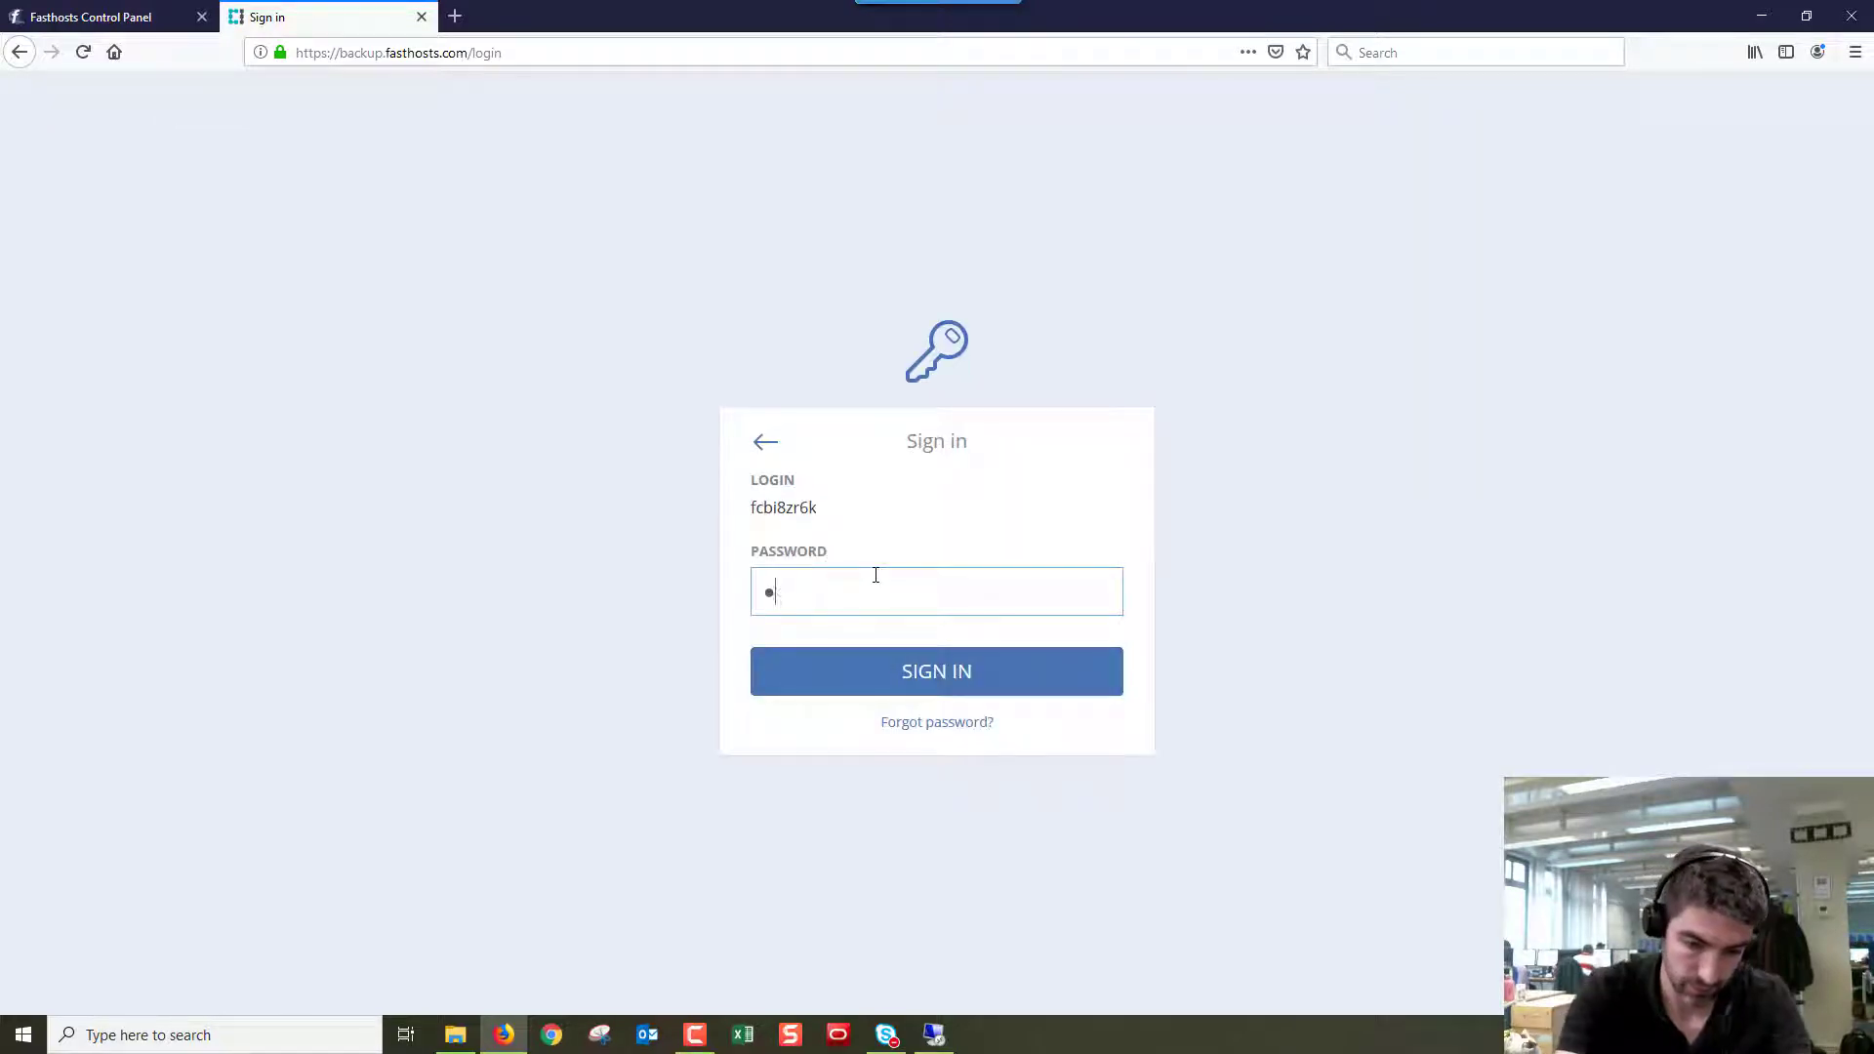
text(•••••••)
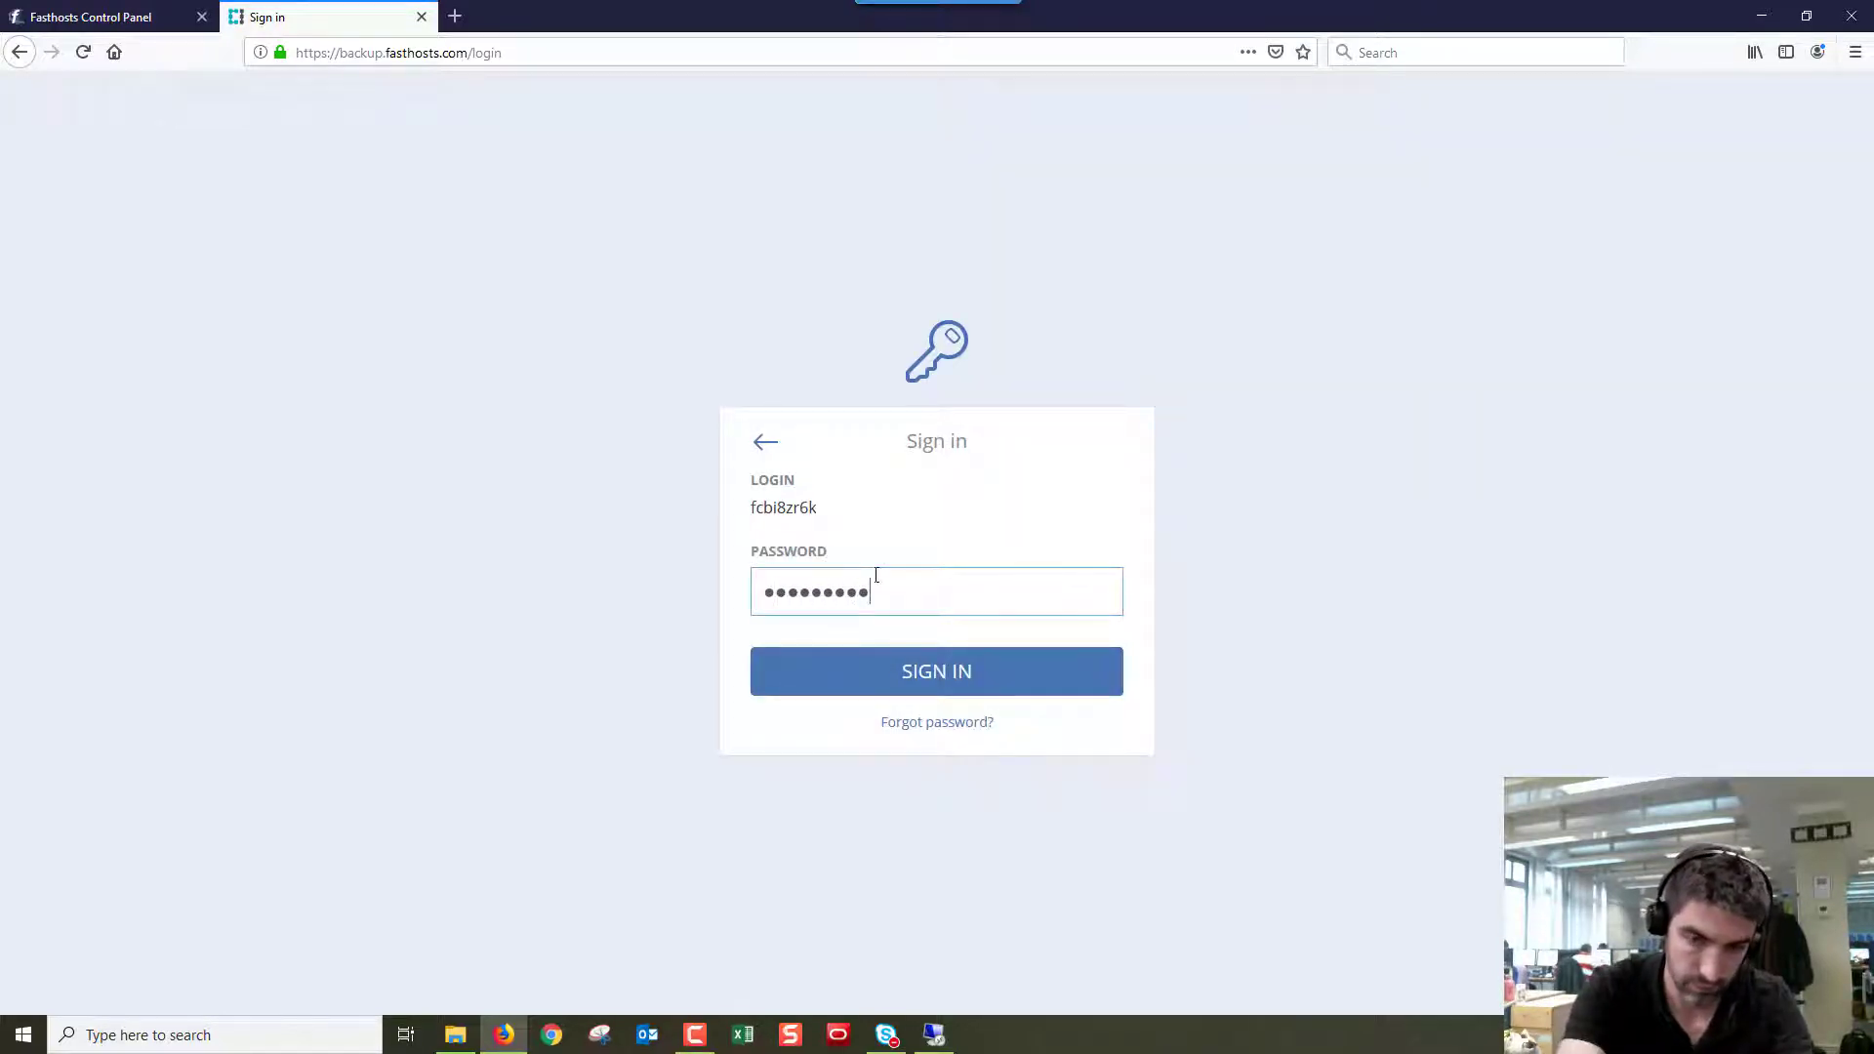
click(936, 688)
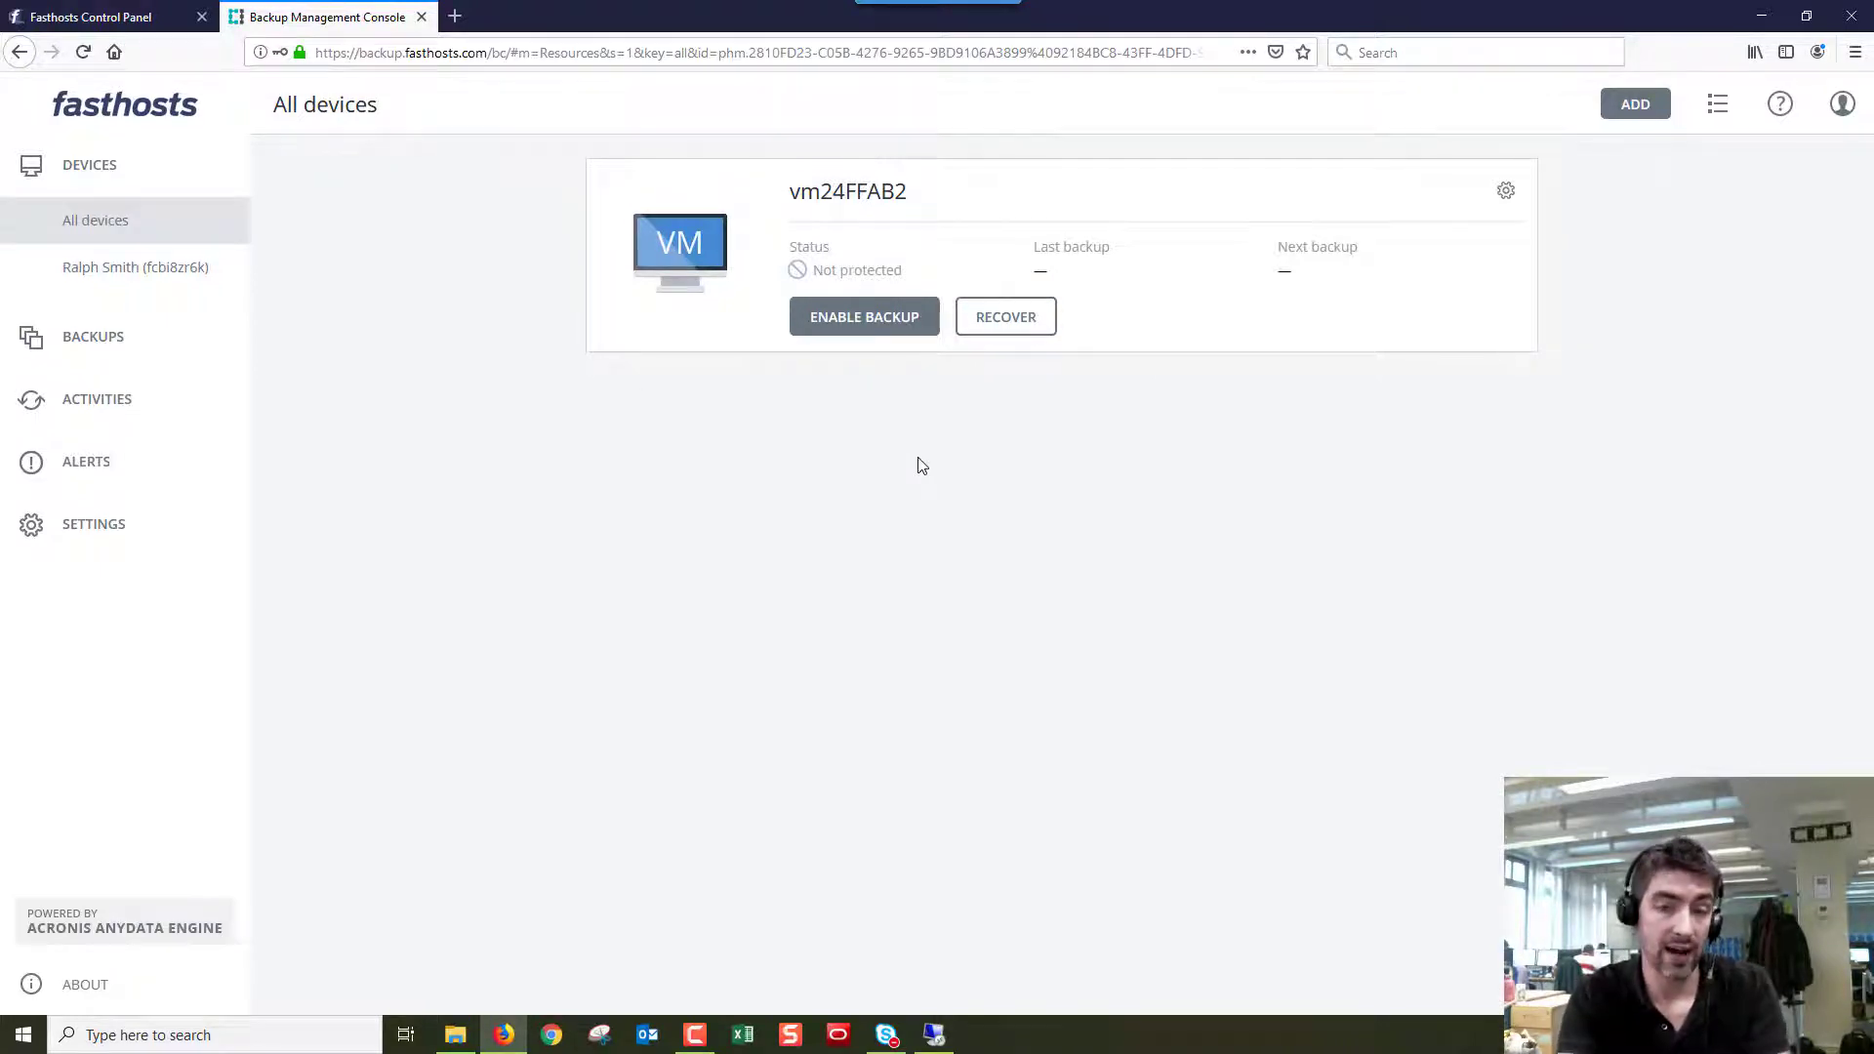
Open the backup plan settings for vm24FFAB2 and set what to back up to Disks/volumes.
click(875, 330)
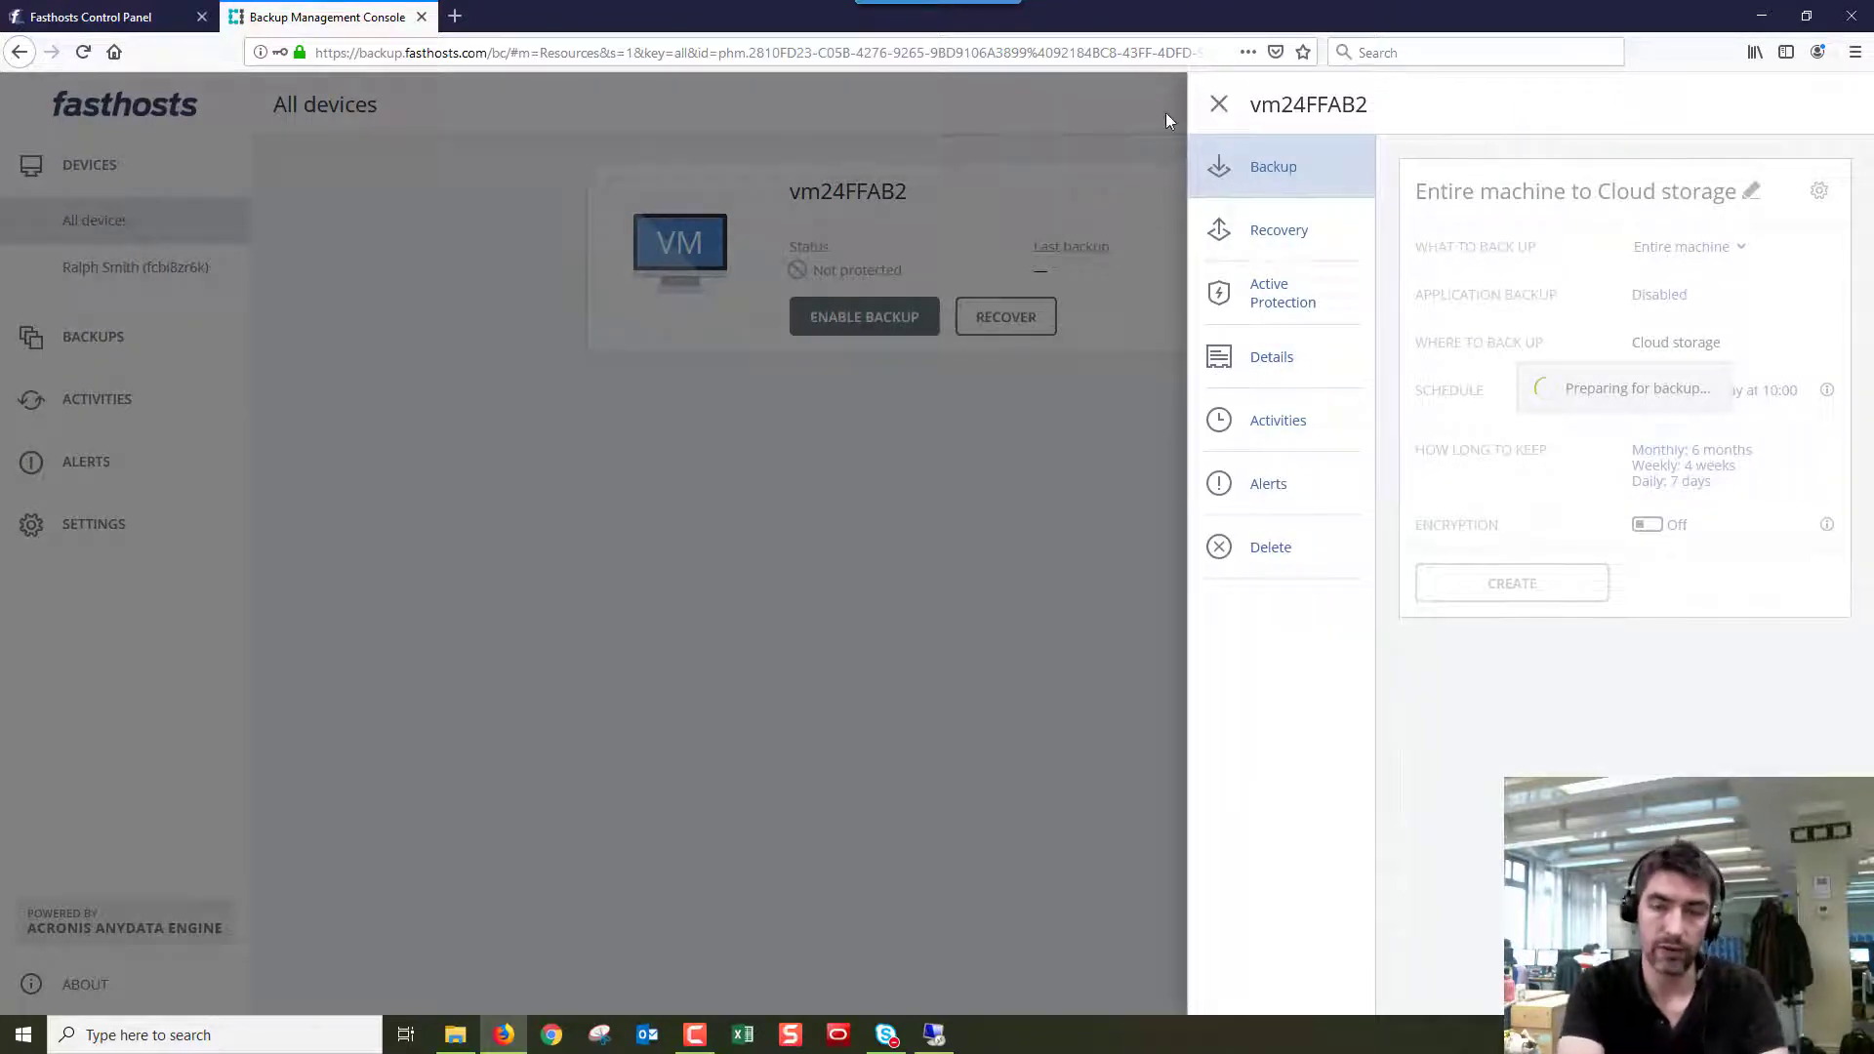
click(1218, 104)
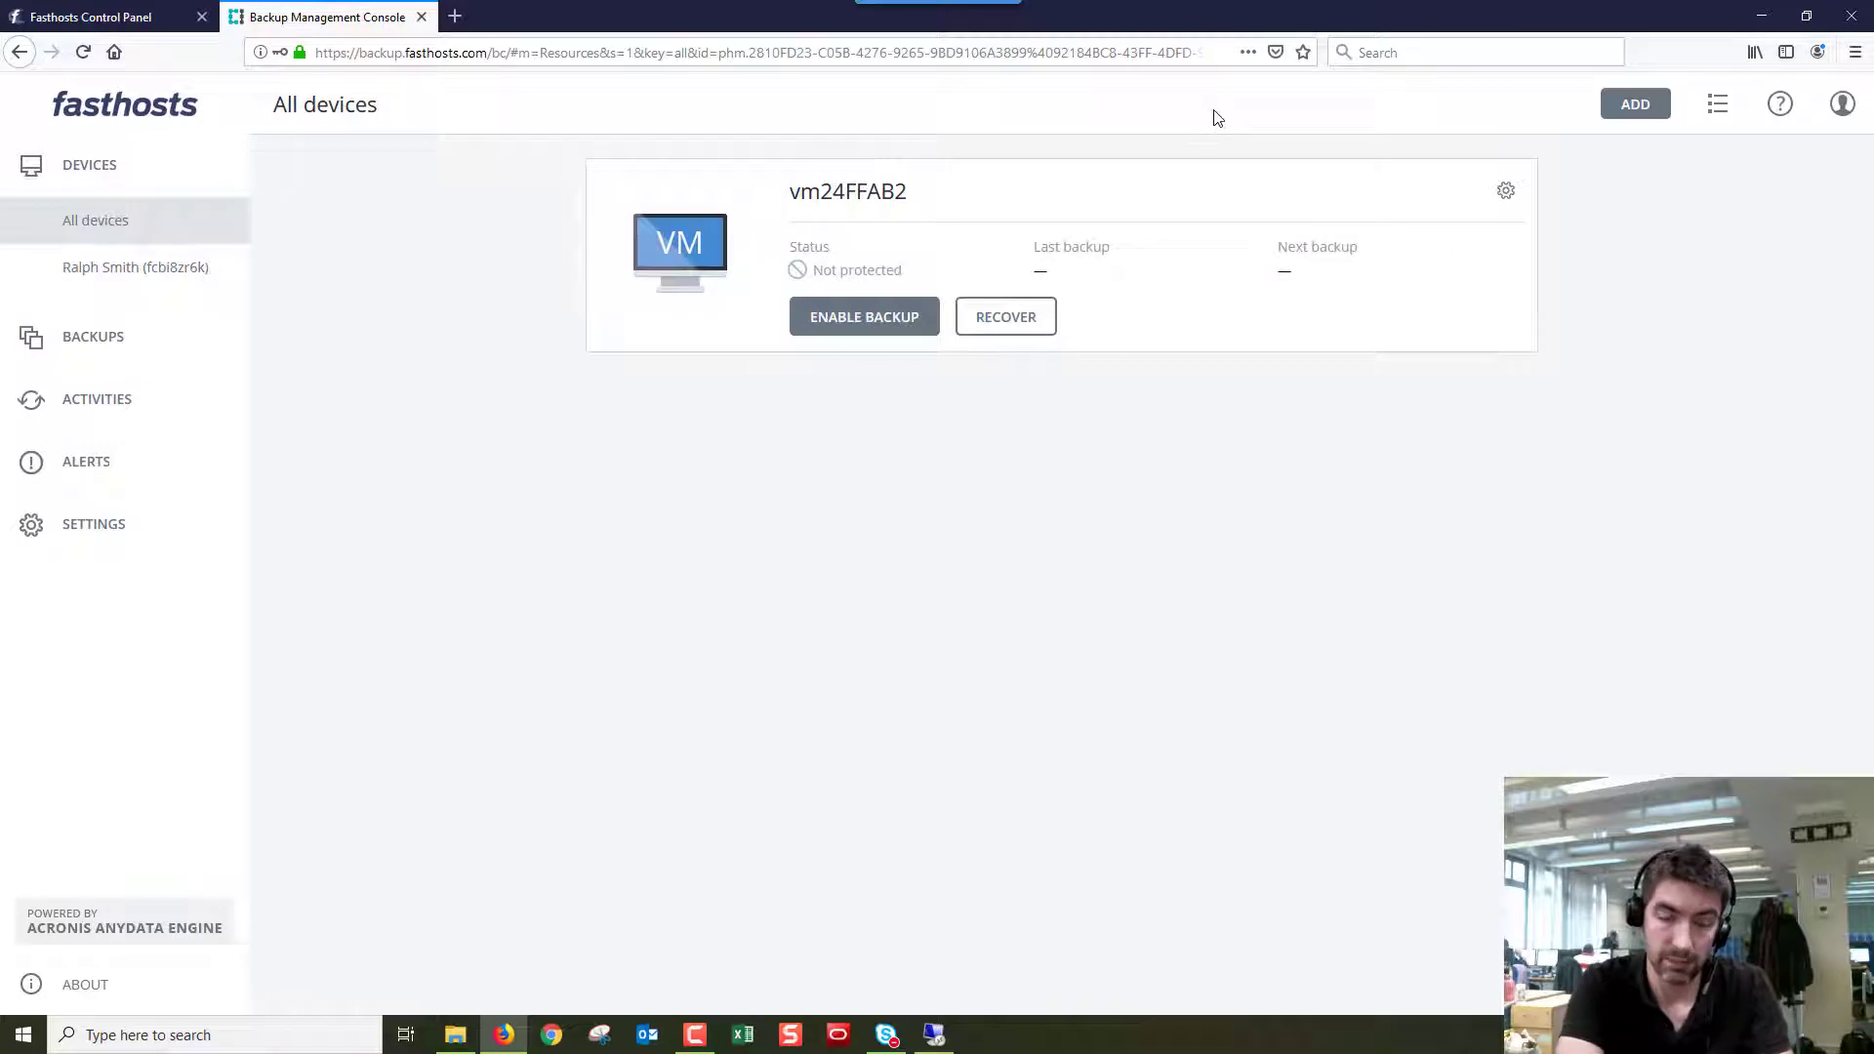
click(1507, 193)
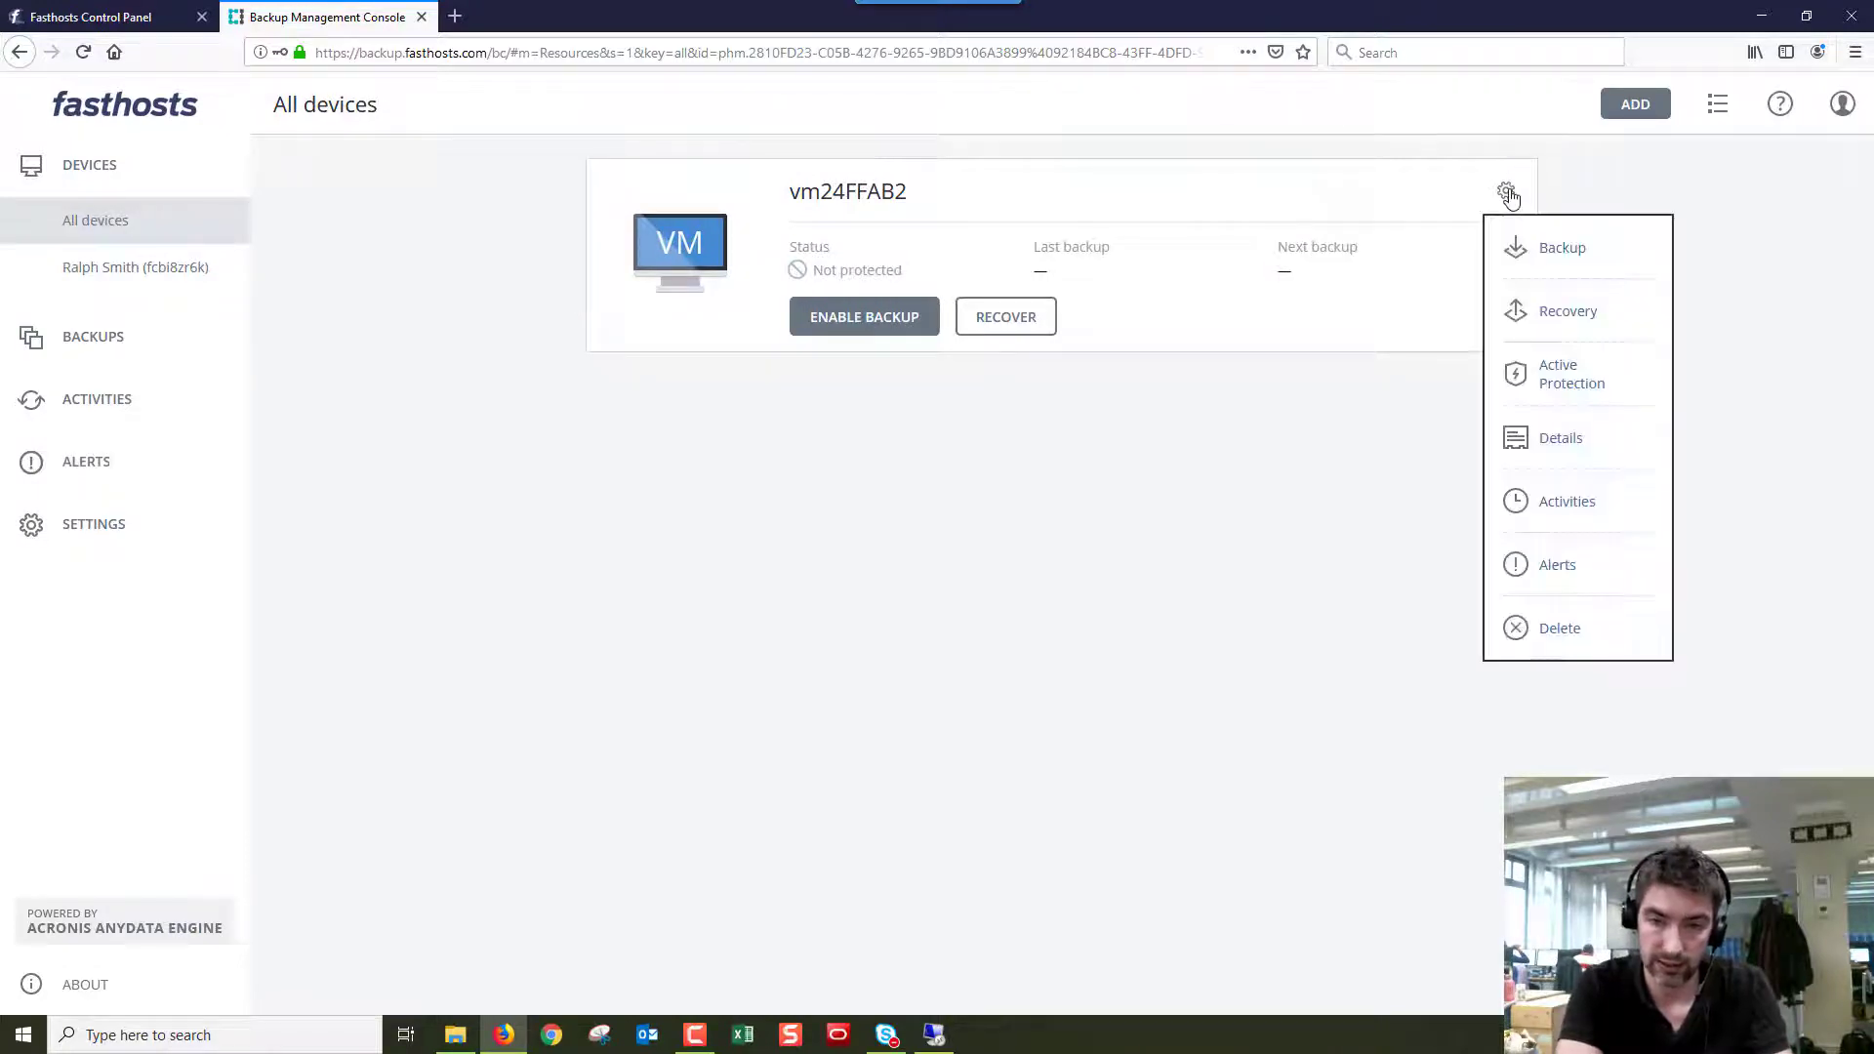
click(1527, 249)
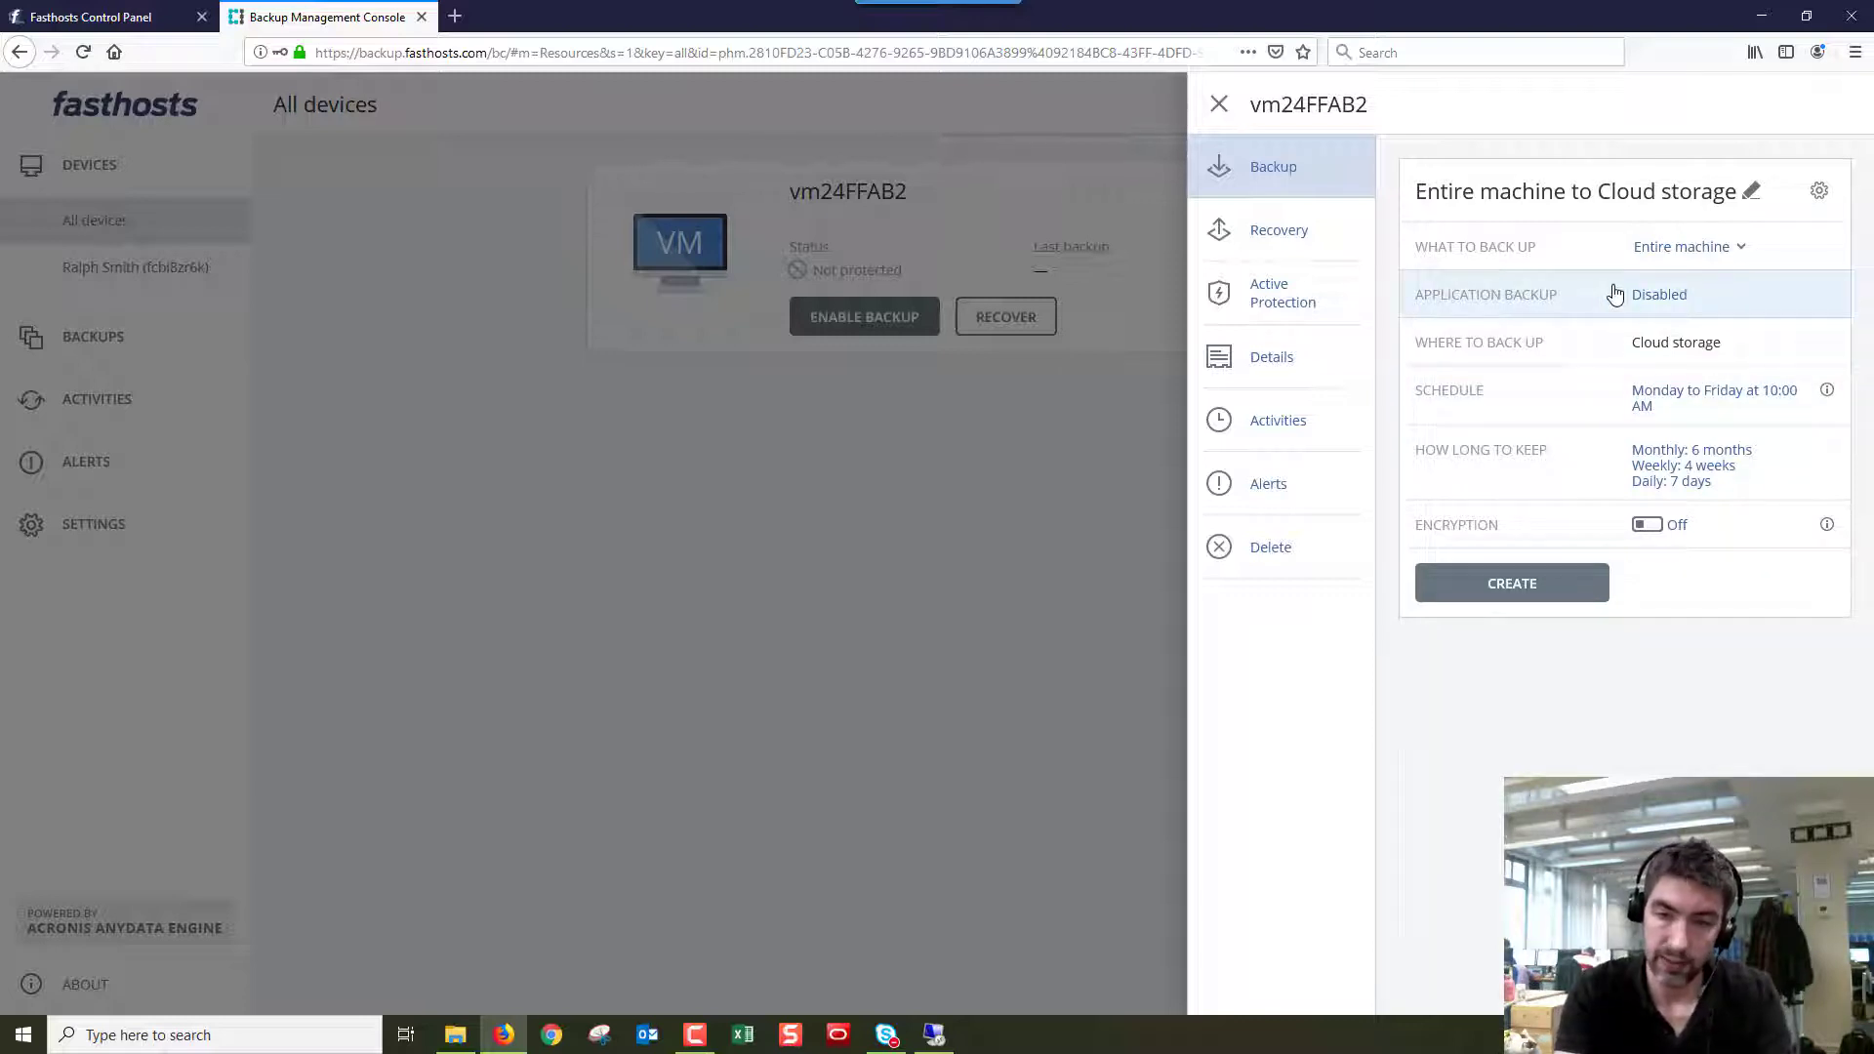
click(1718, 257)
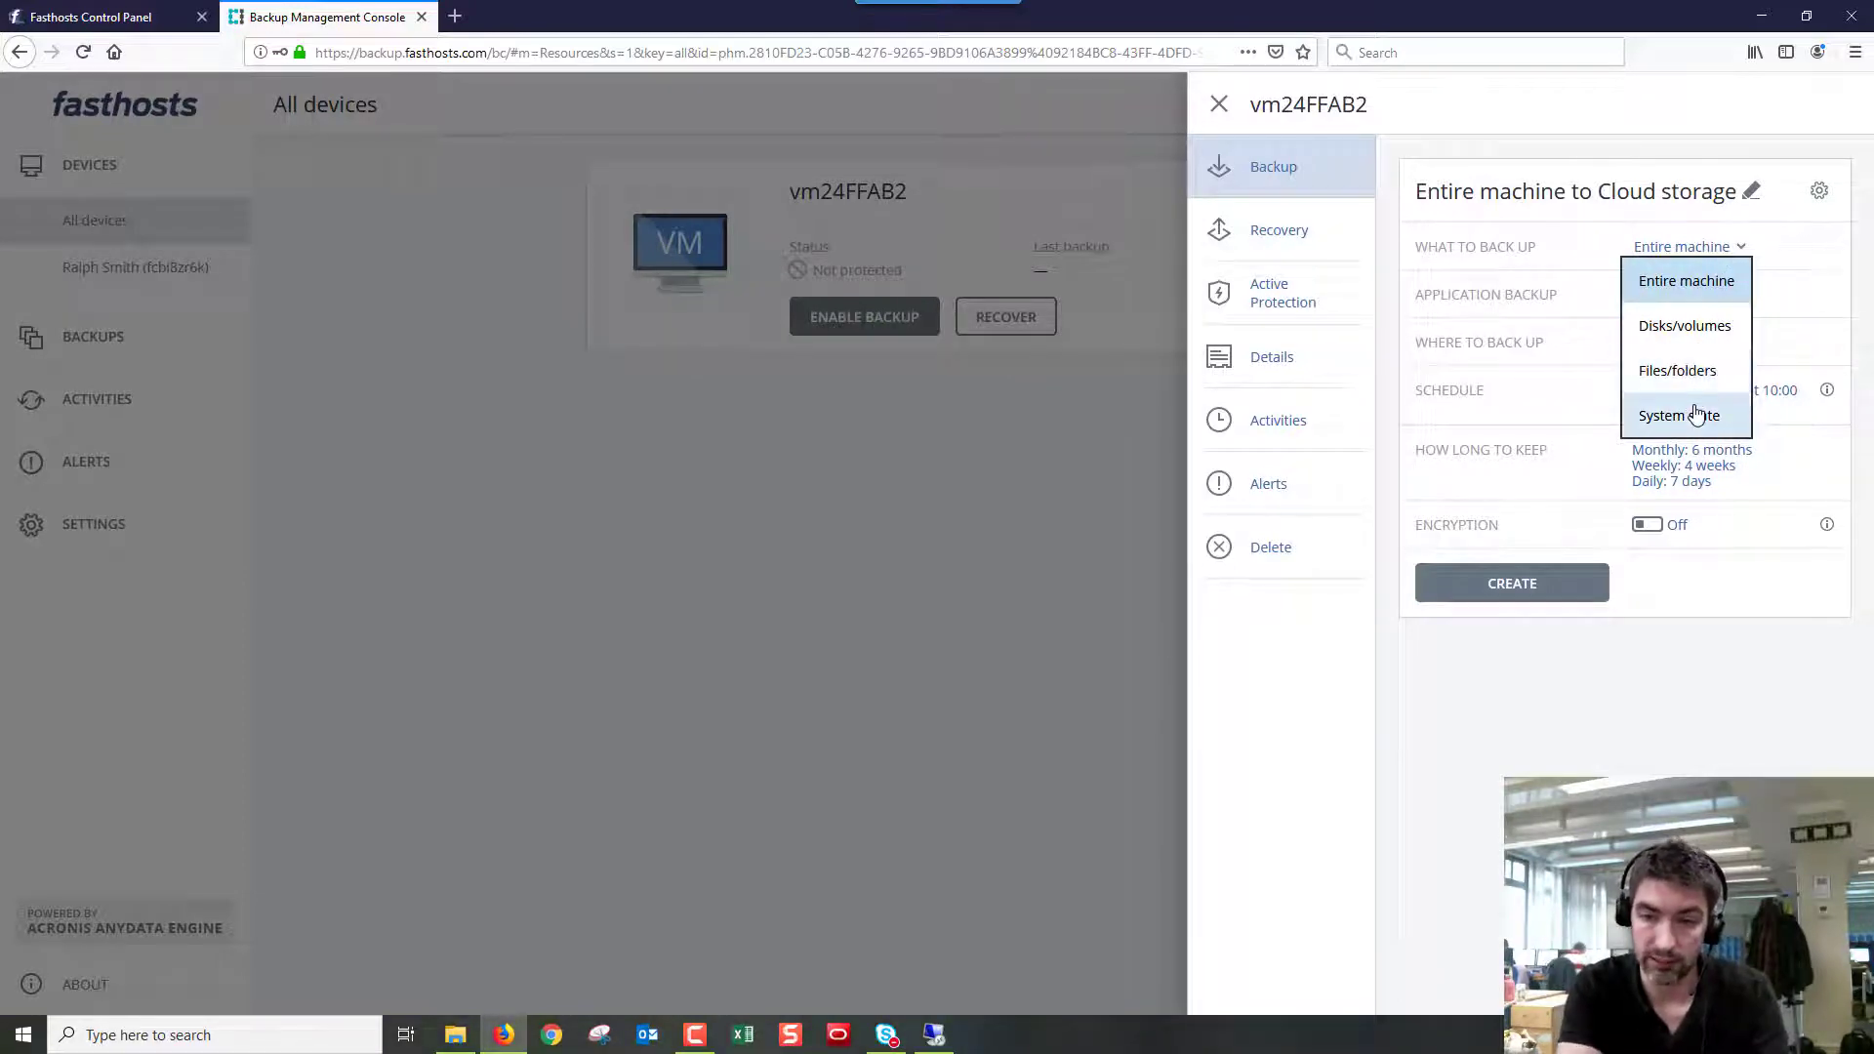
click(1698, 332)
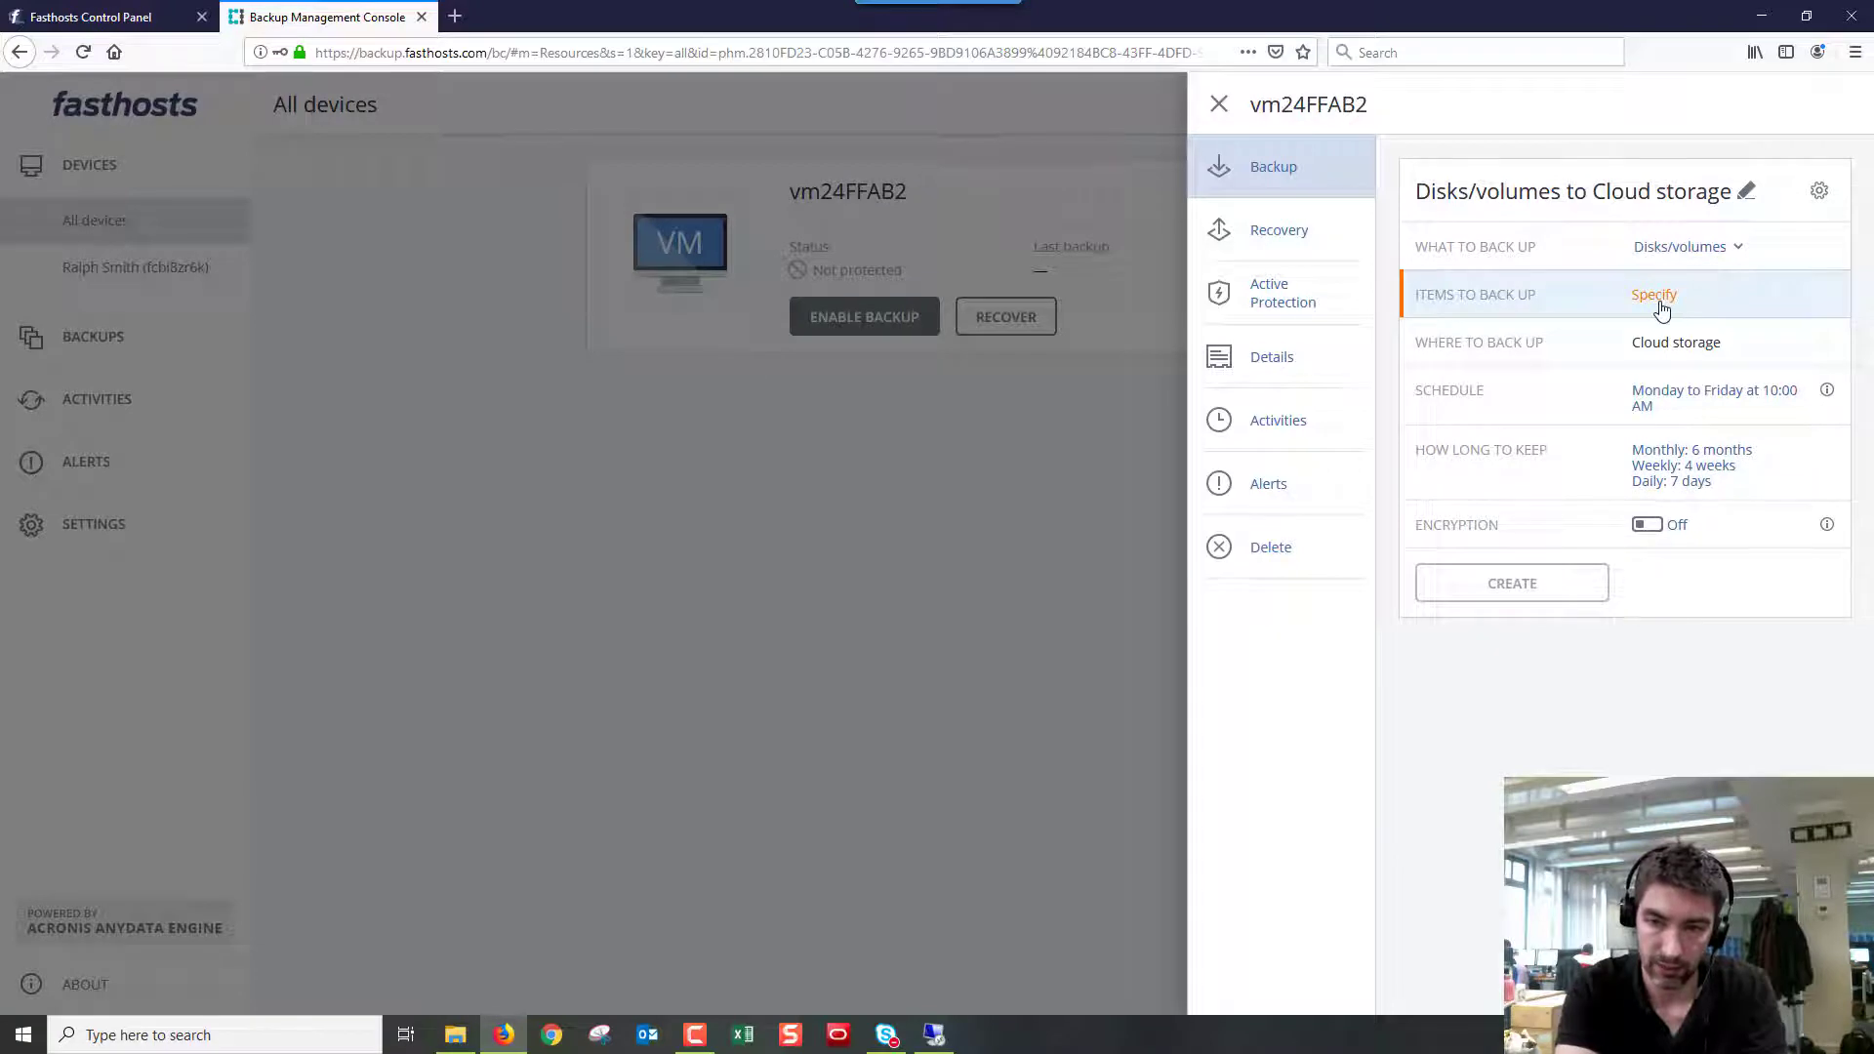
Specify the whole of Disk 1, including System Reserved and C:, as the items to back up.
click(1655, 296)
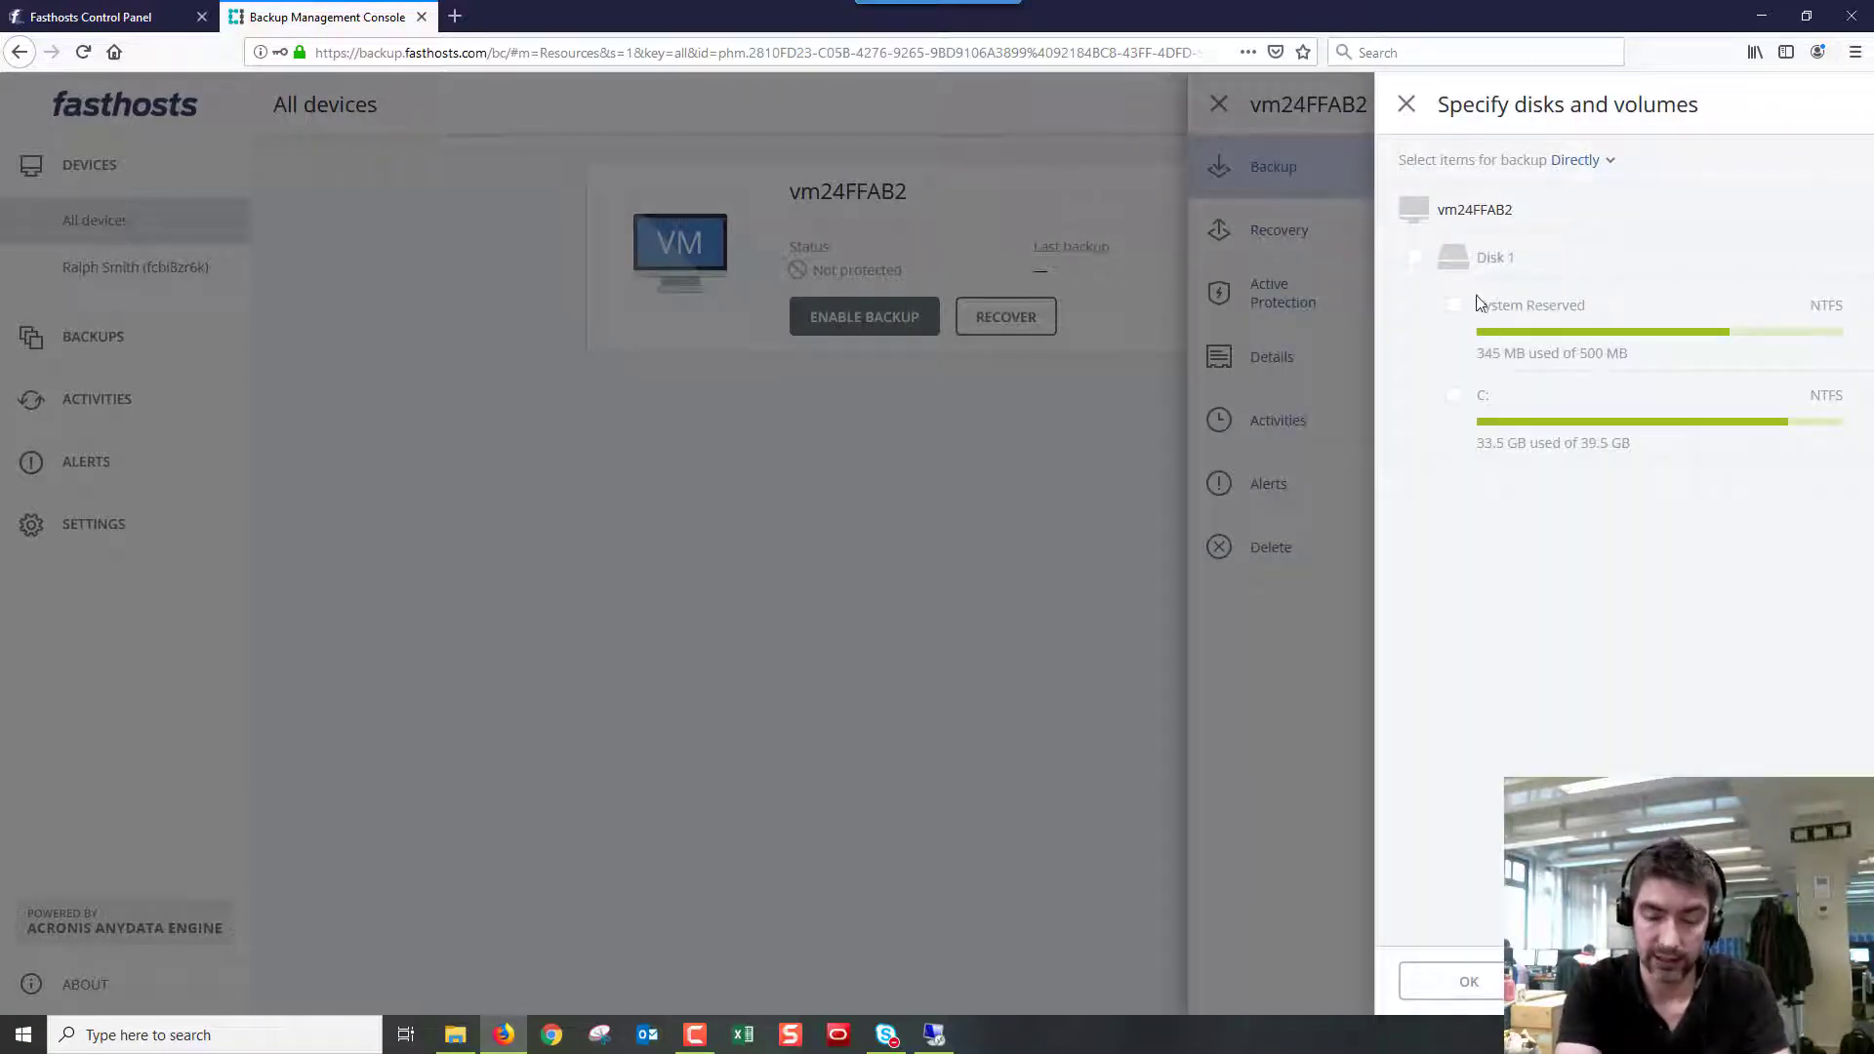
click(1413, 257)
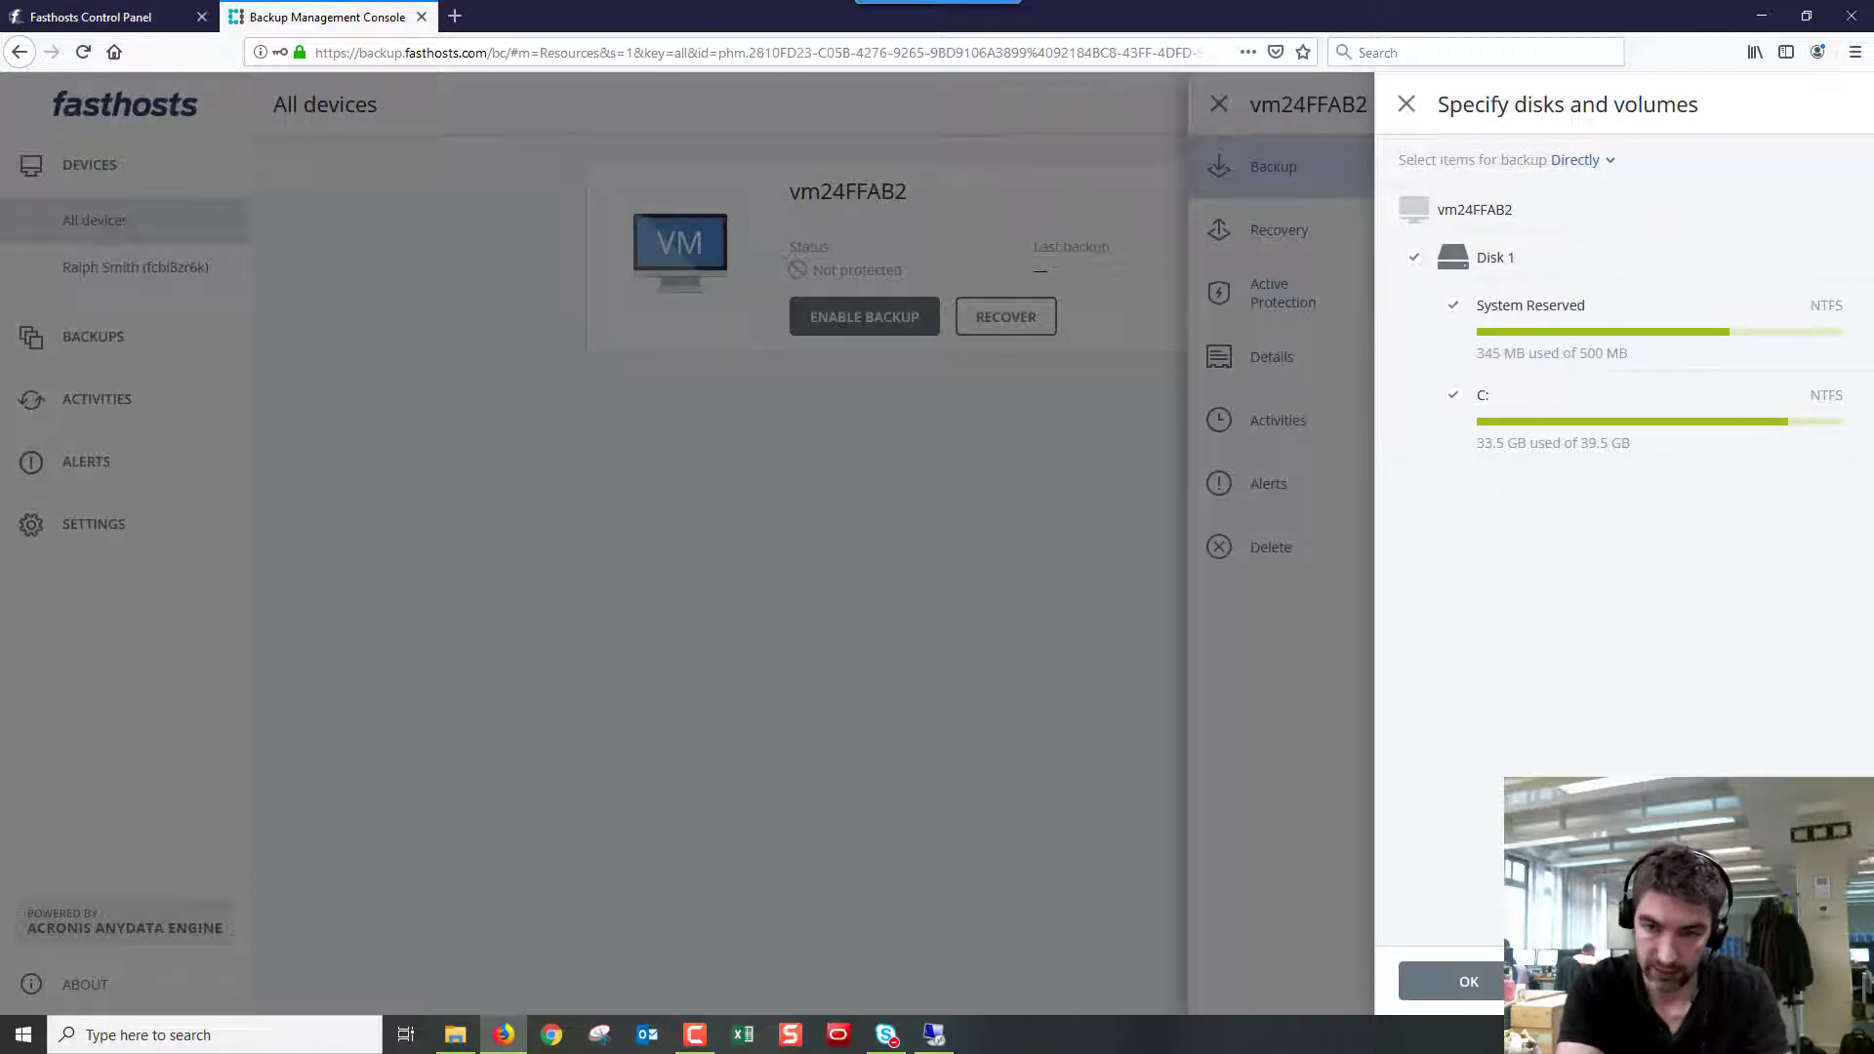
click(1498, 981)
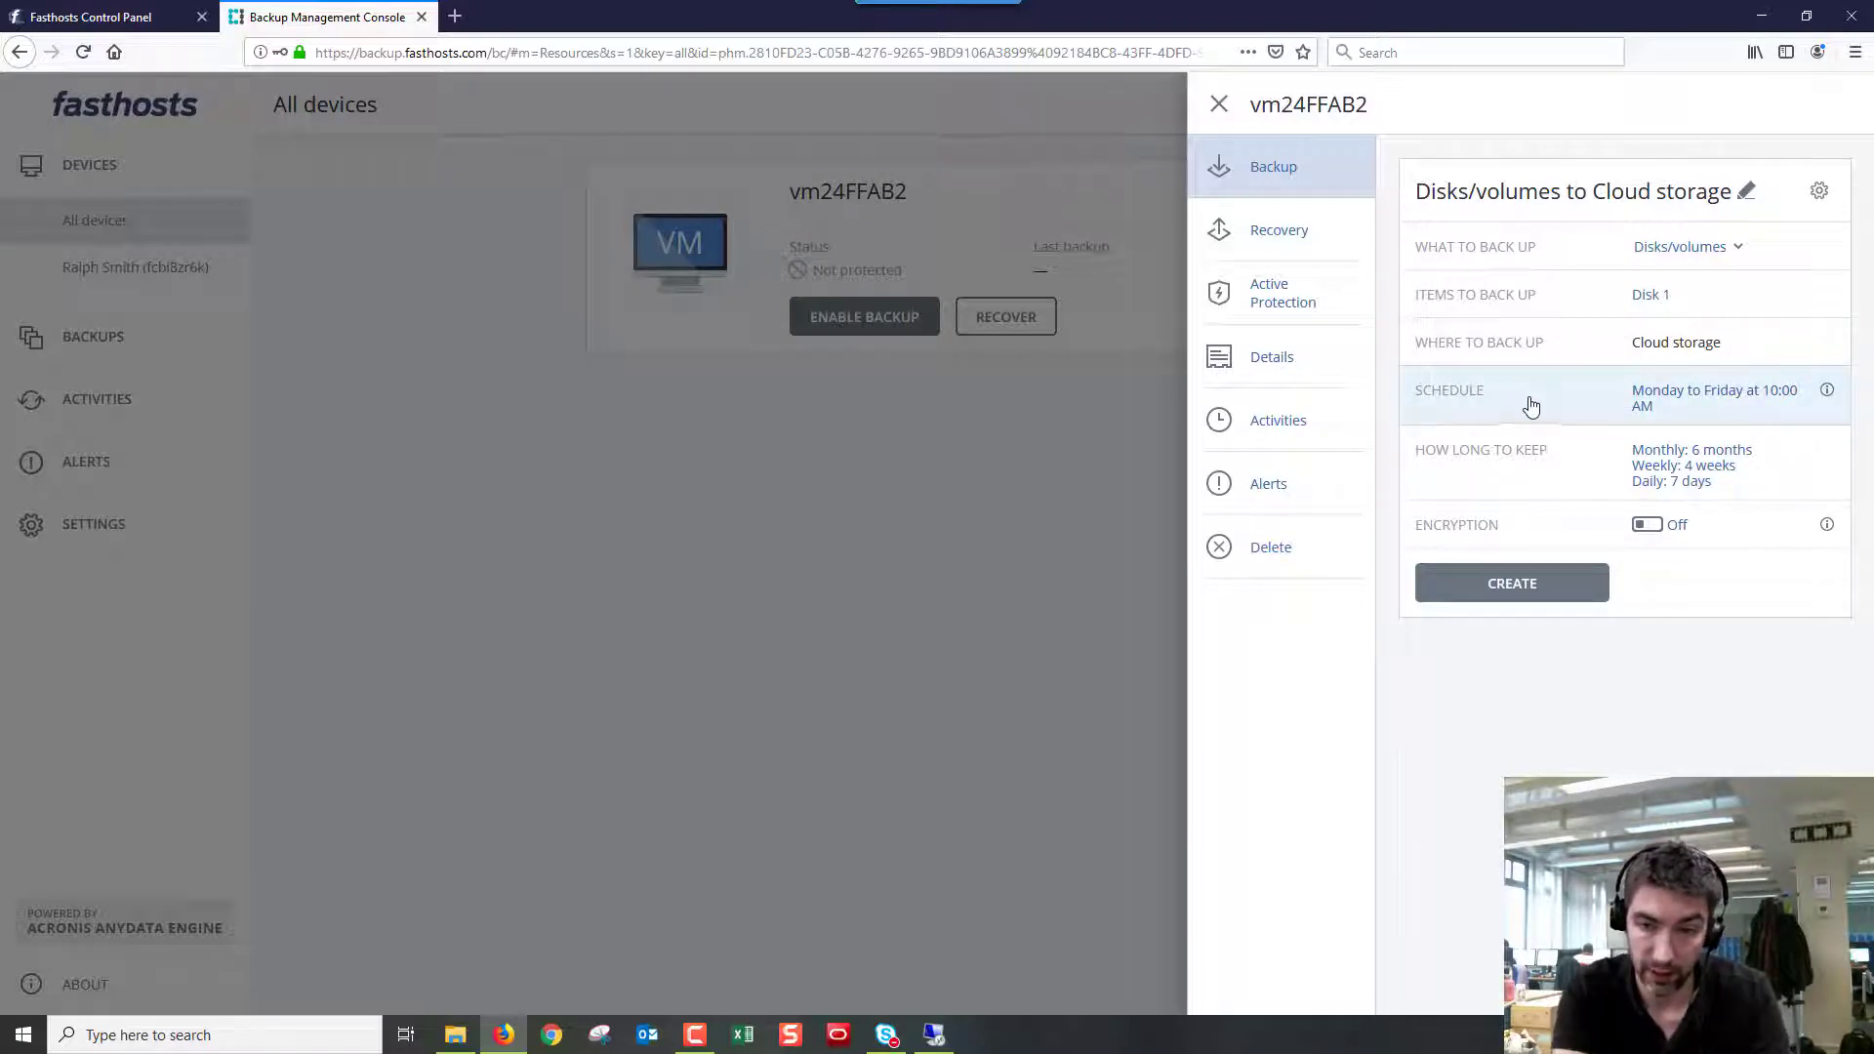
Review the plan's schedule and the cleanup rules for how long backups are kept.
click(1677, 402)
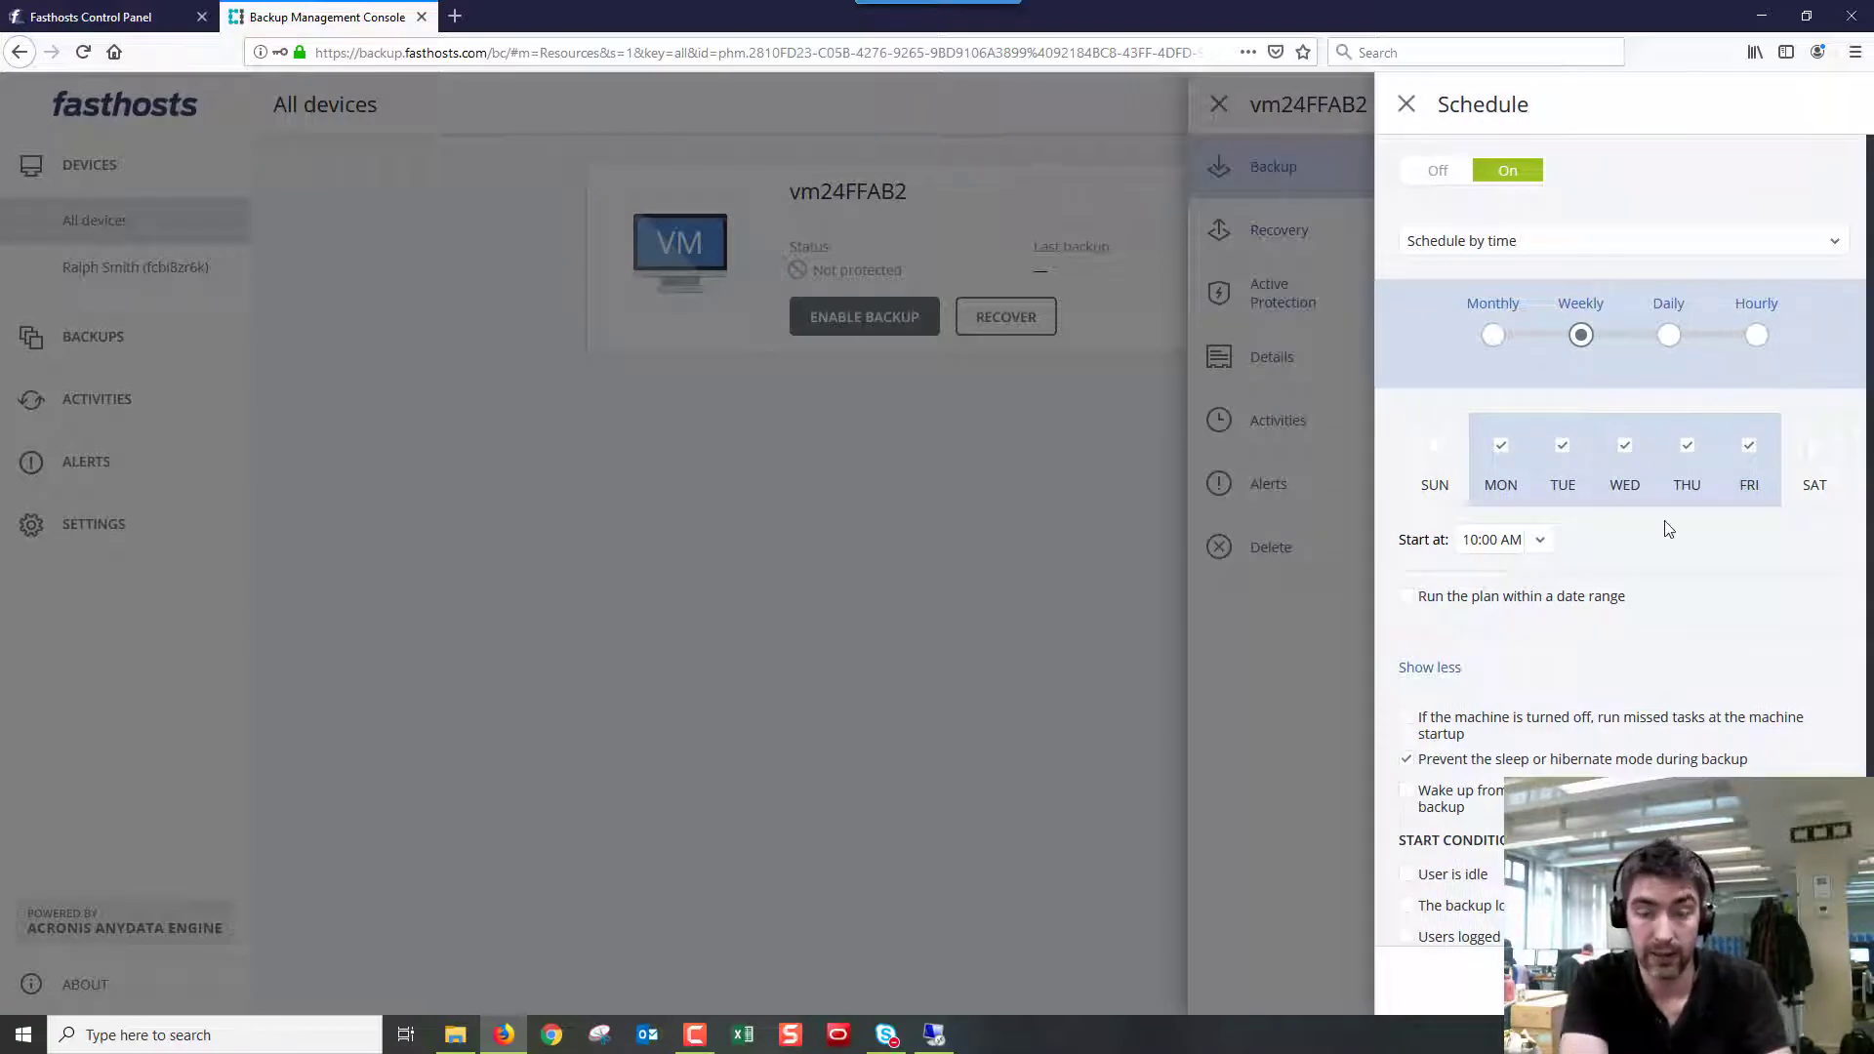
click(1408, 104)
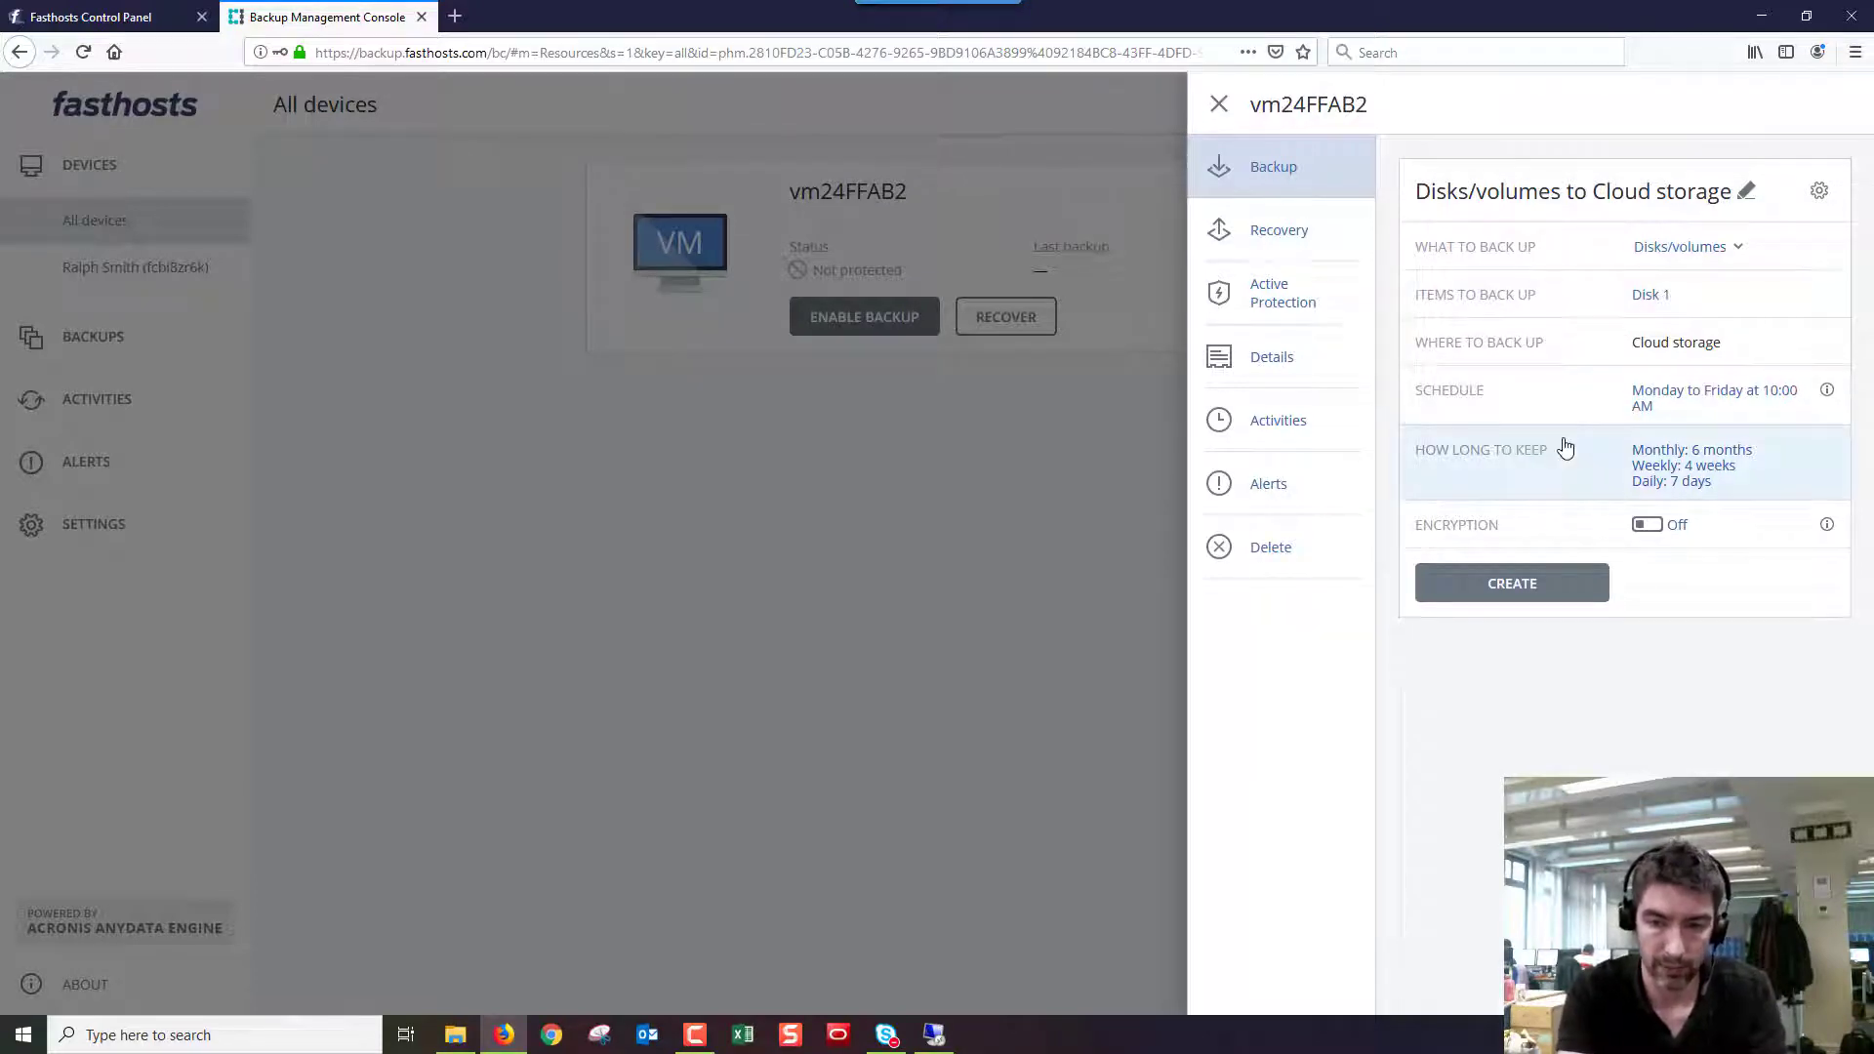
click(1693, 475)
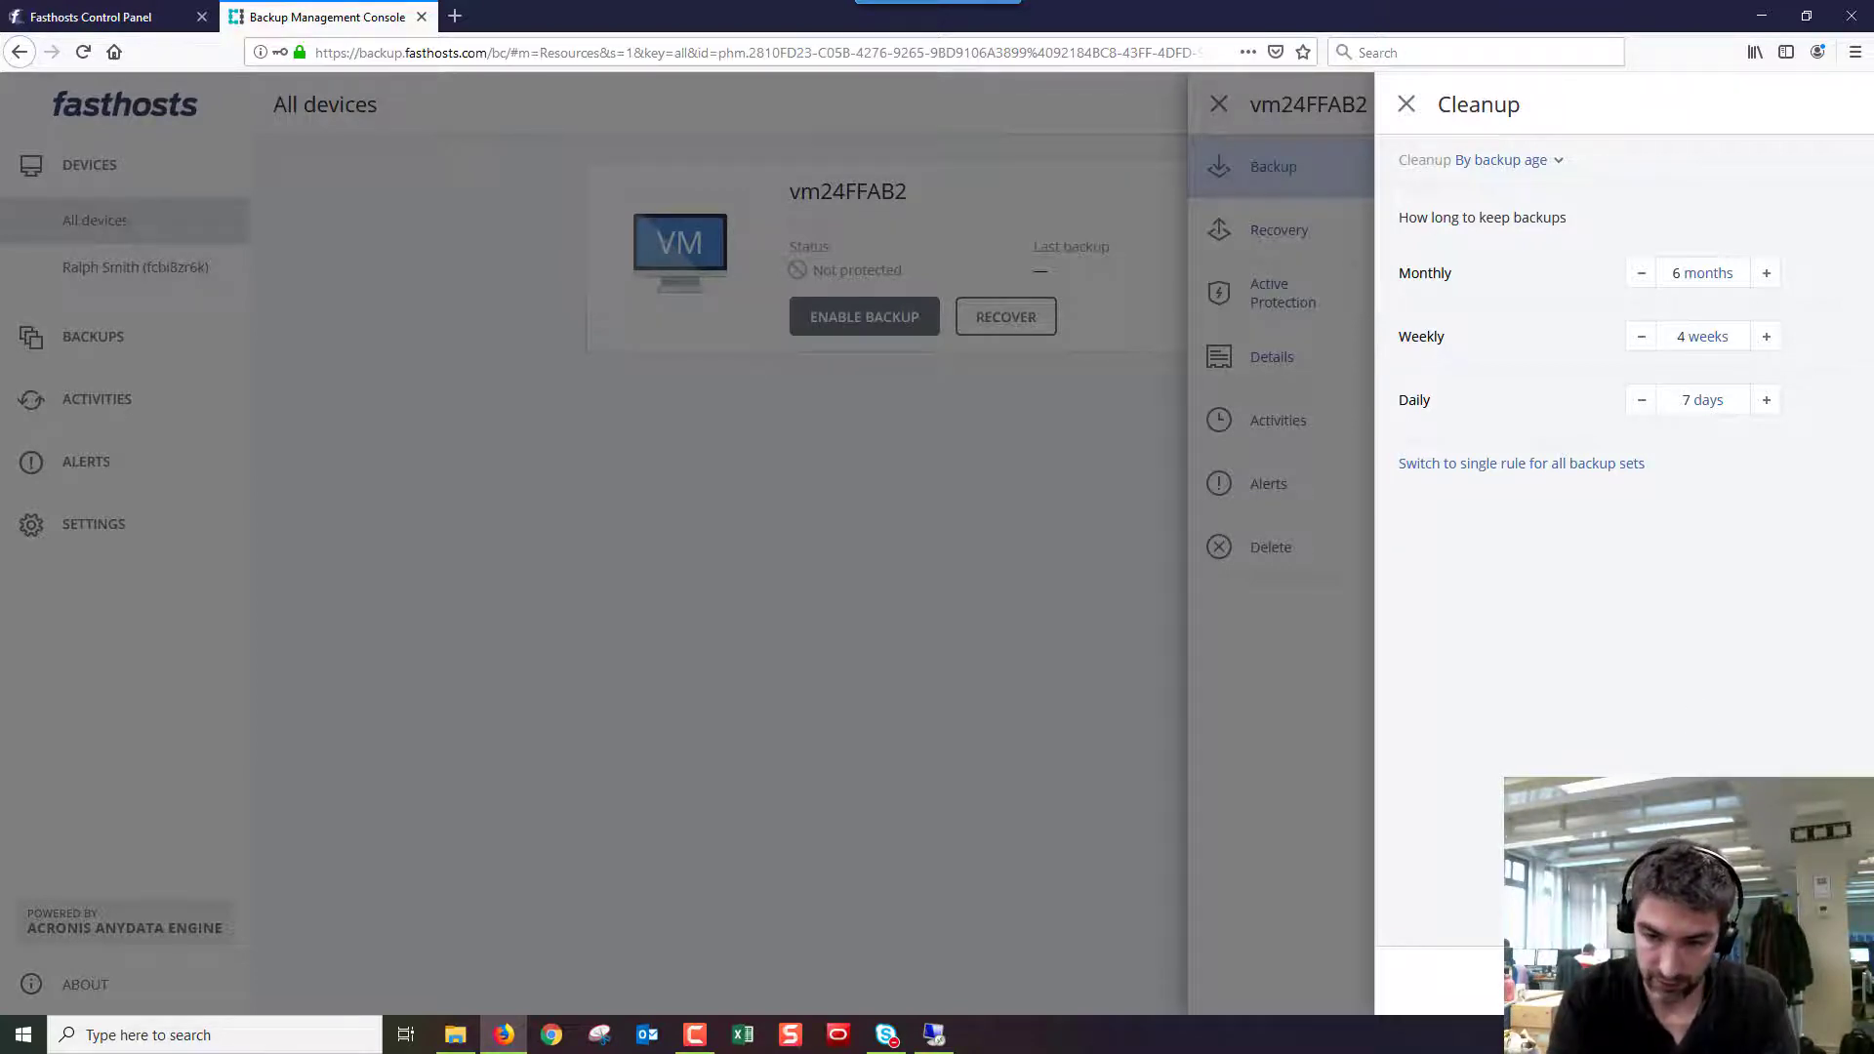
key(Escape)
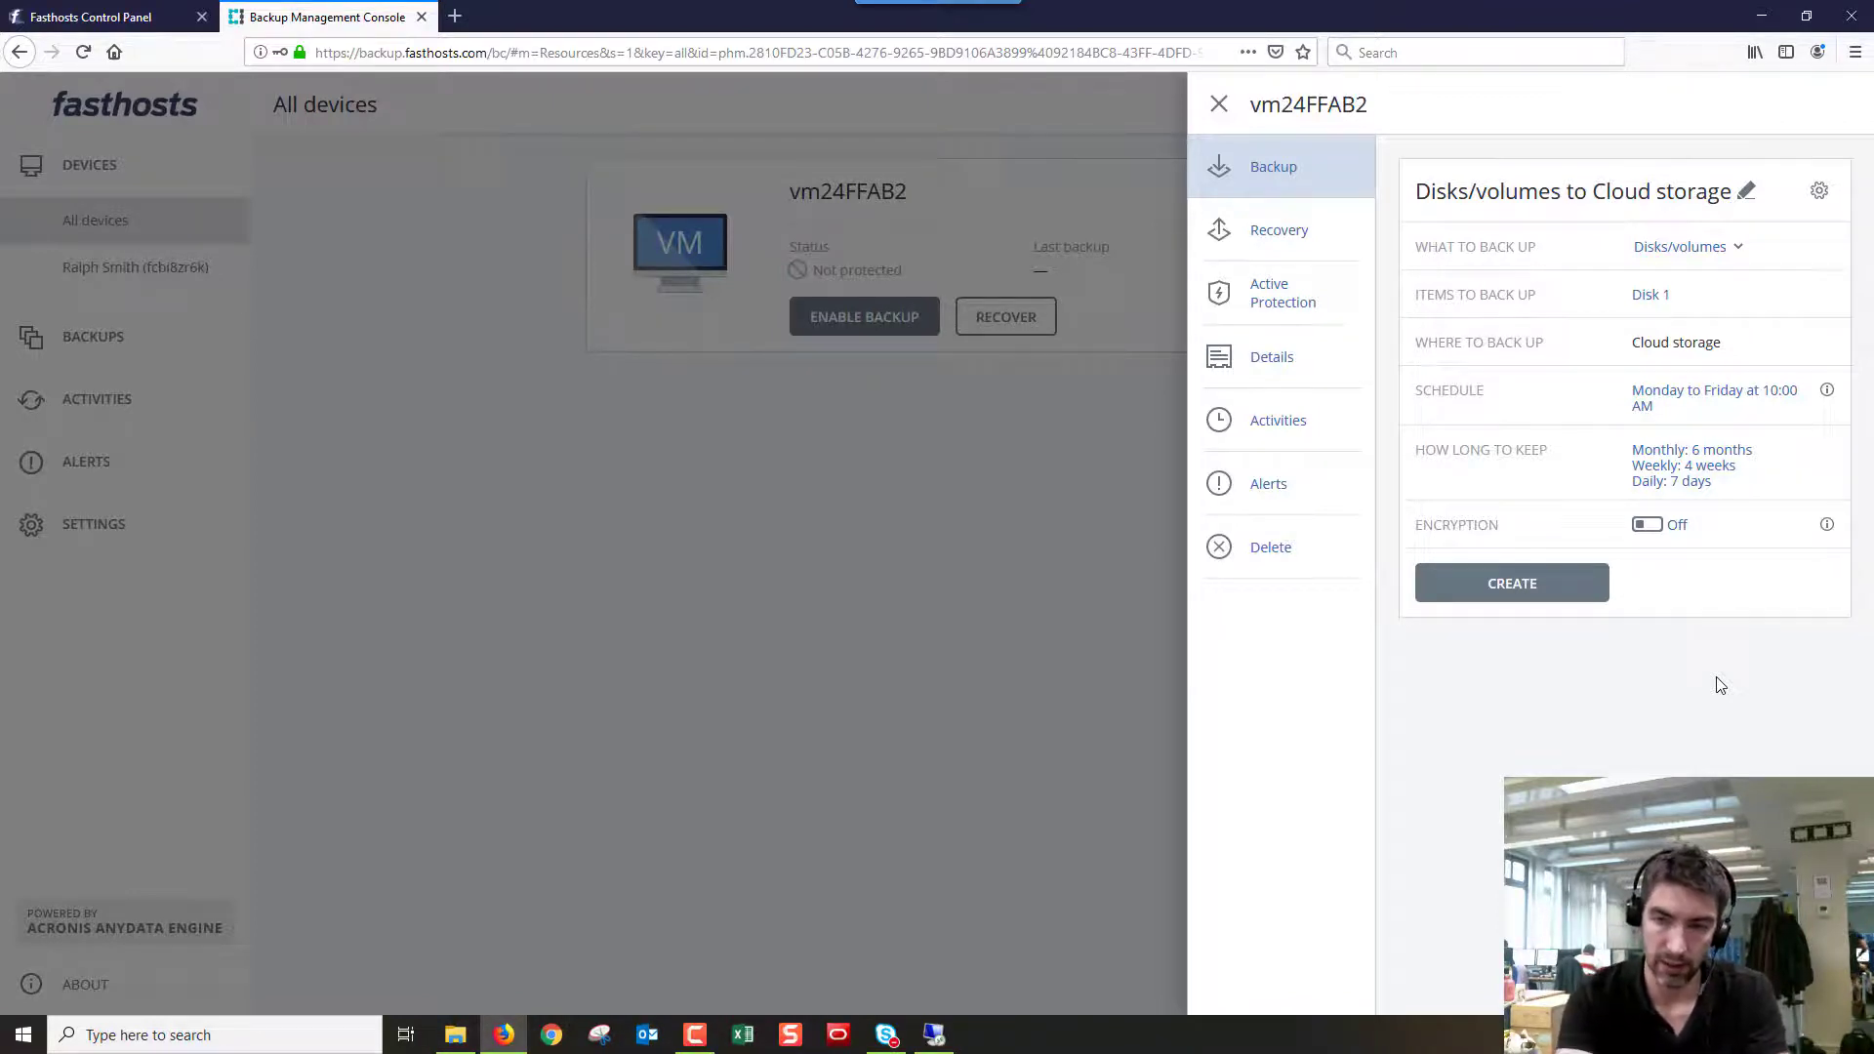
Create the backup plan and dismiss the bootable media reminder.
click(1542, 592)
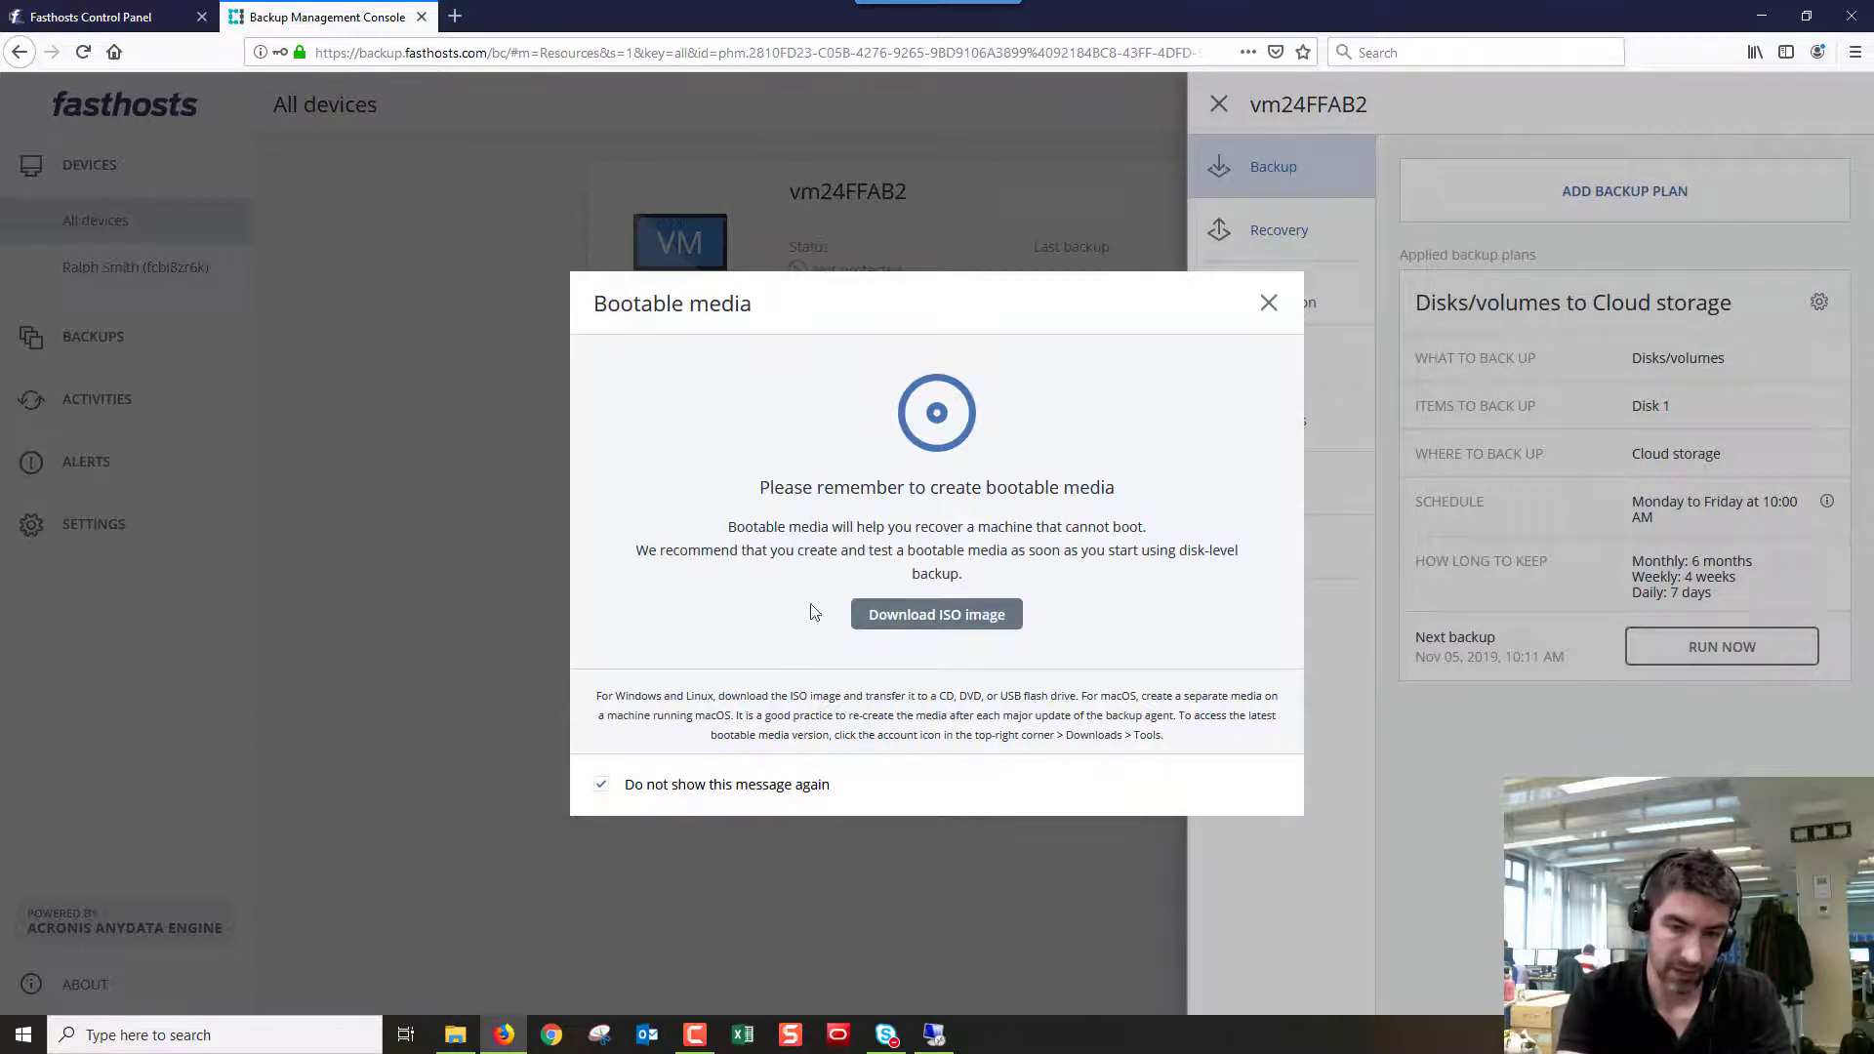
click(1271, 311)
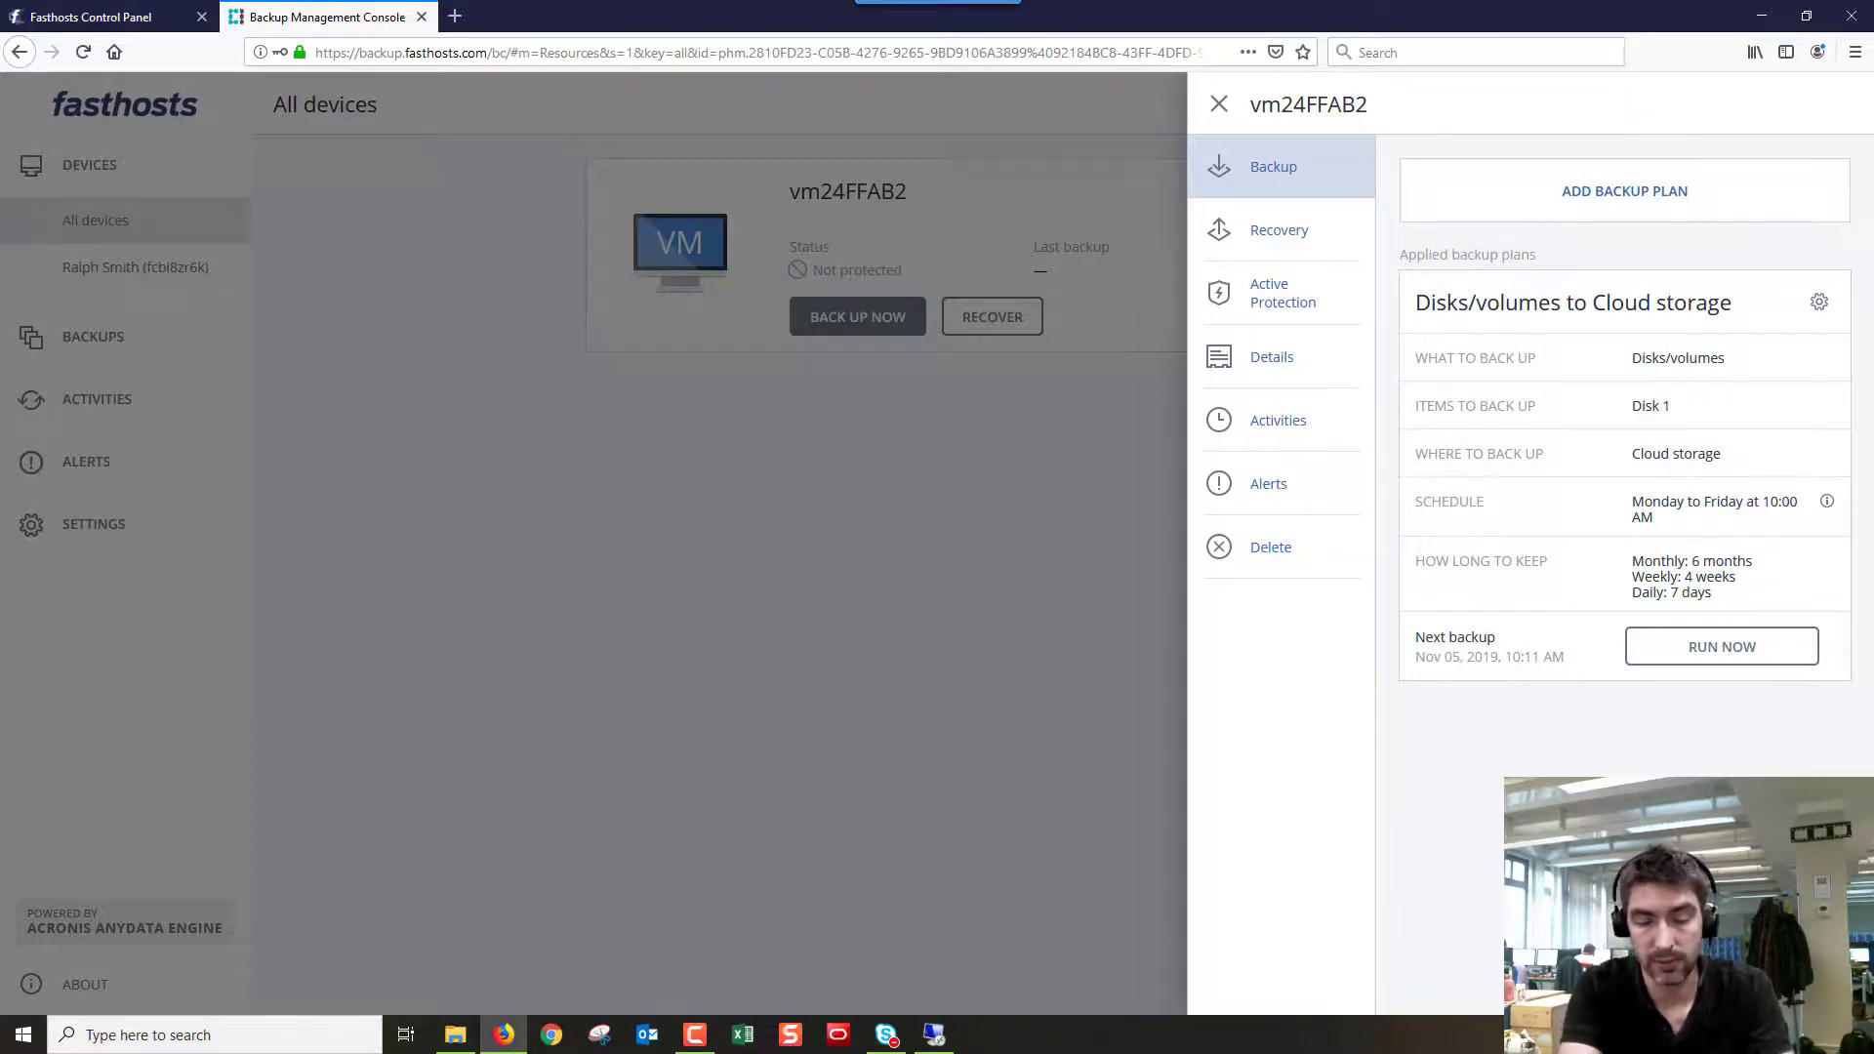
Examine the applied plan's backup options, including alerts, backup consolidation and pre-post commands, and leave them.
click(1817, 304)
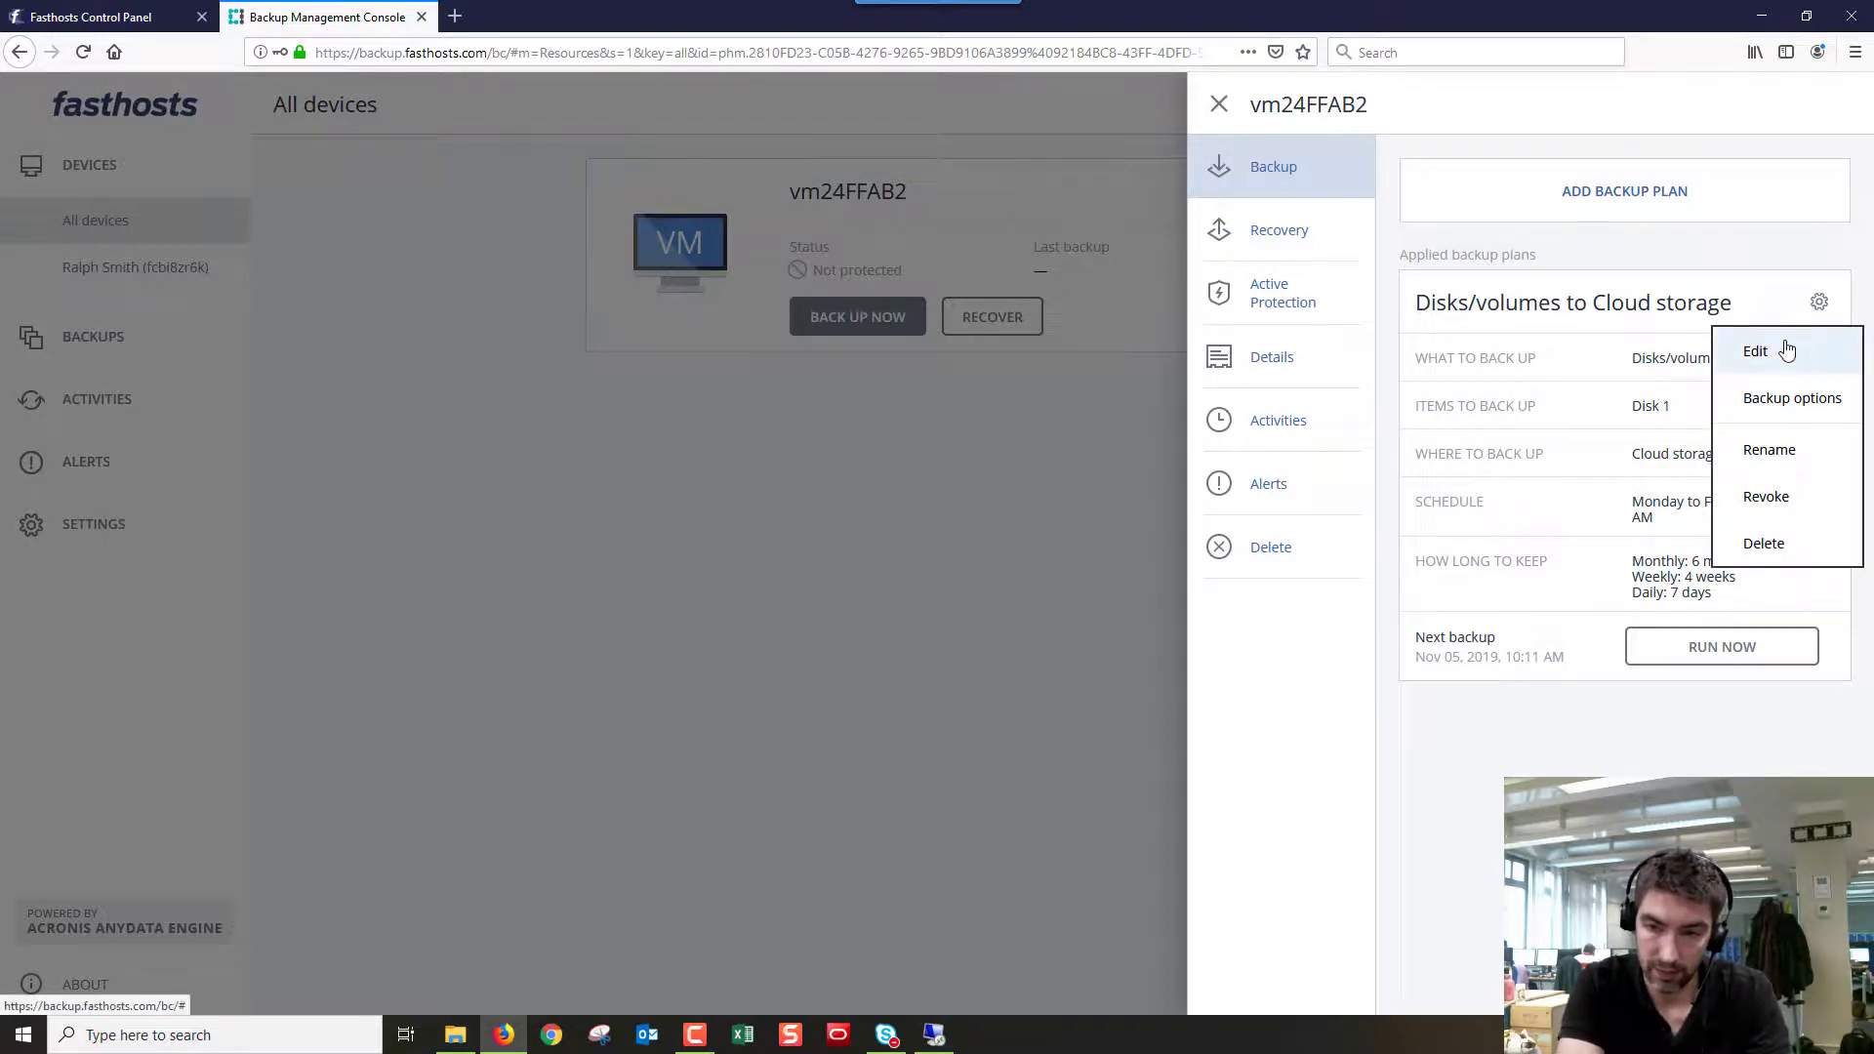
click(1640, 335)
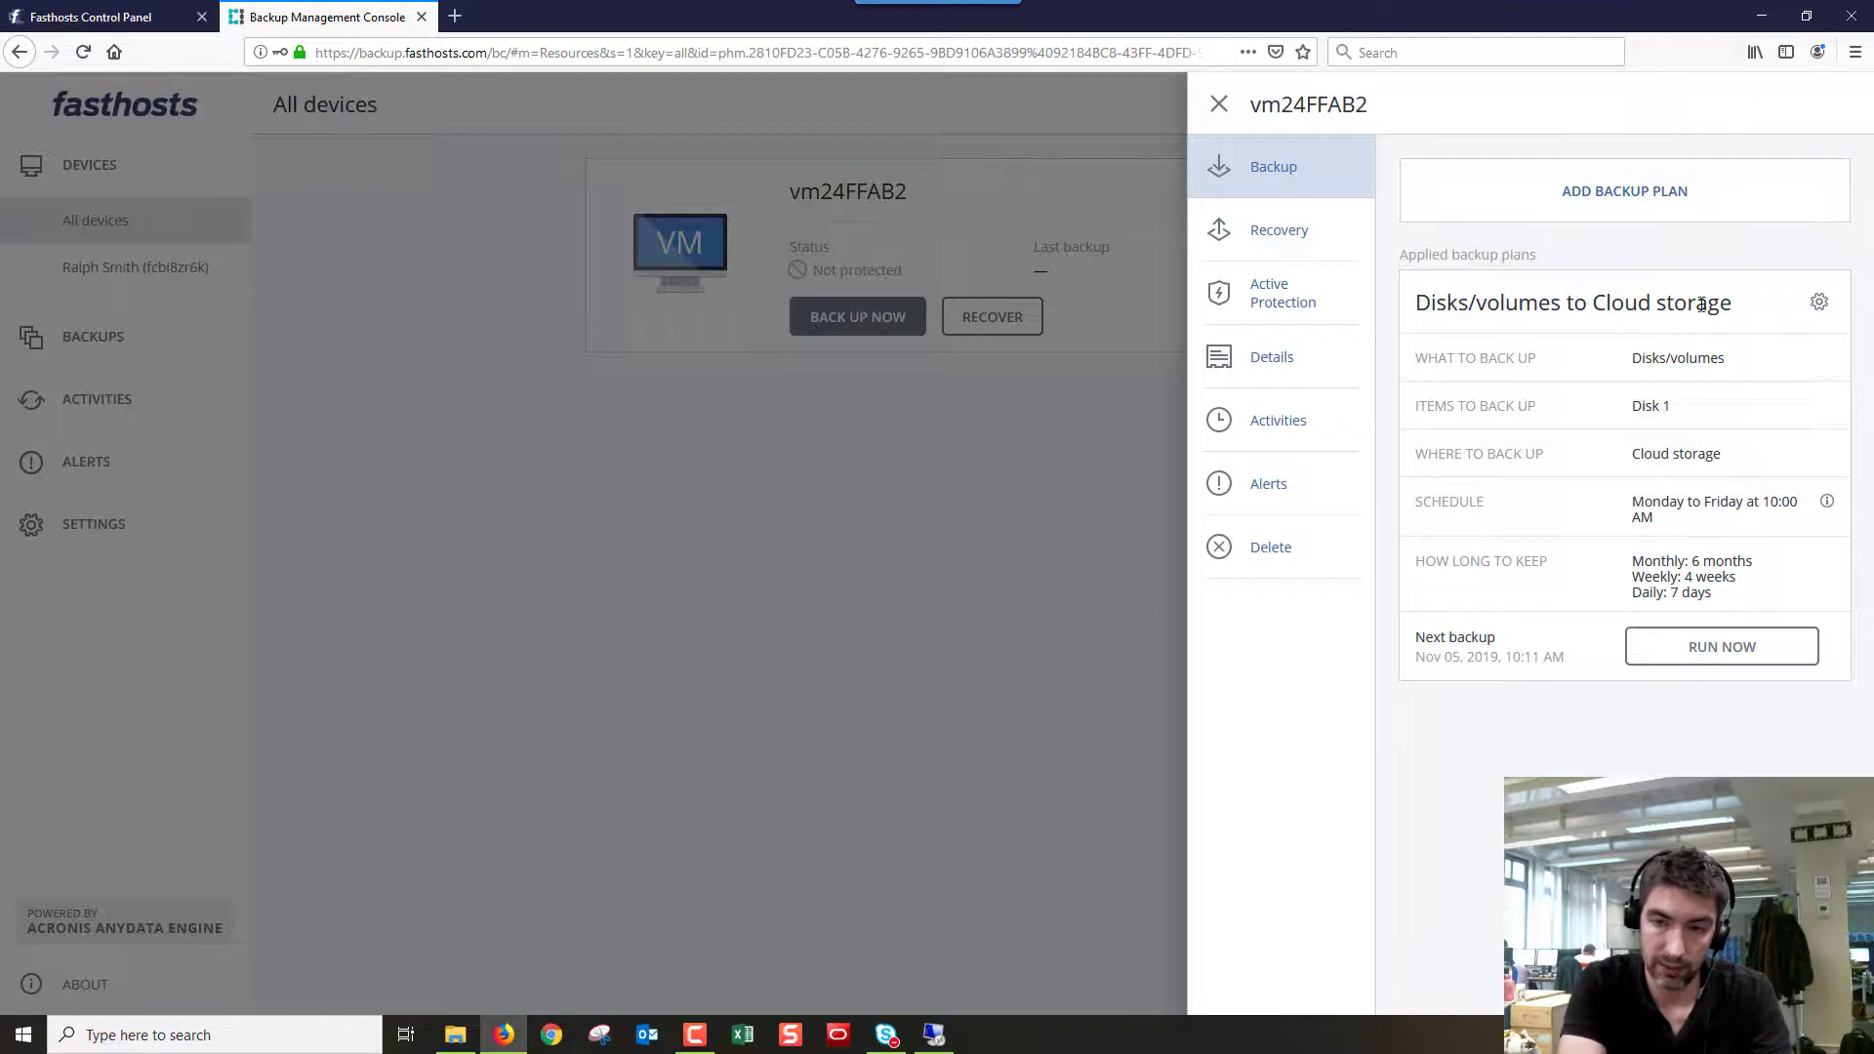
click(1818, 305)
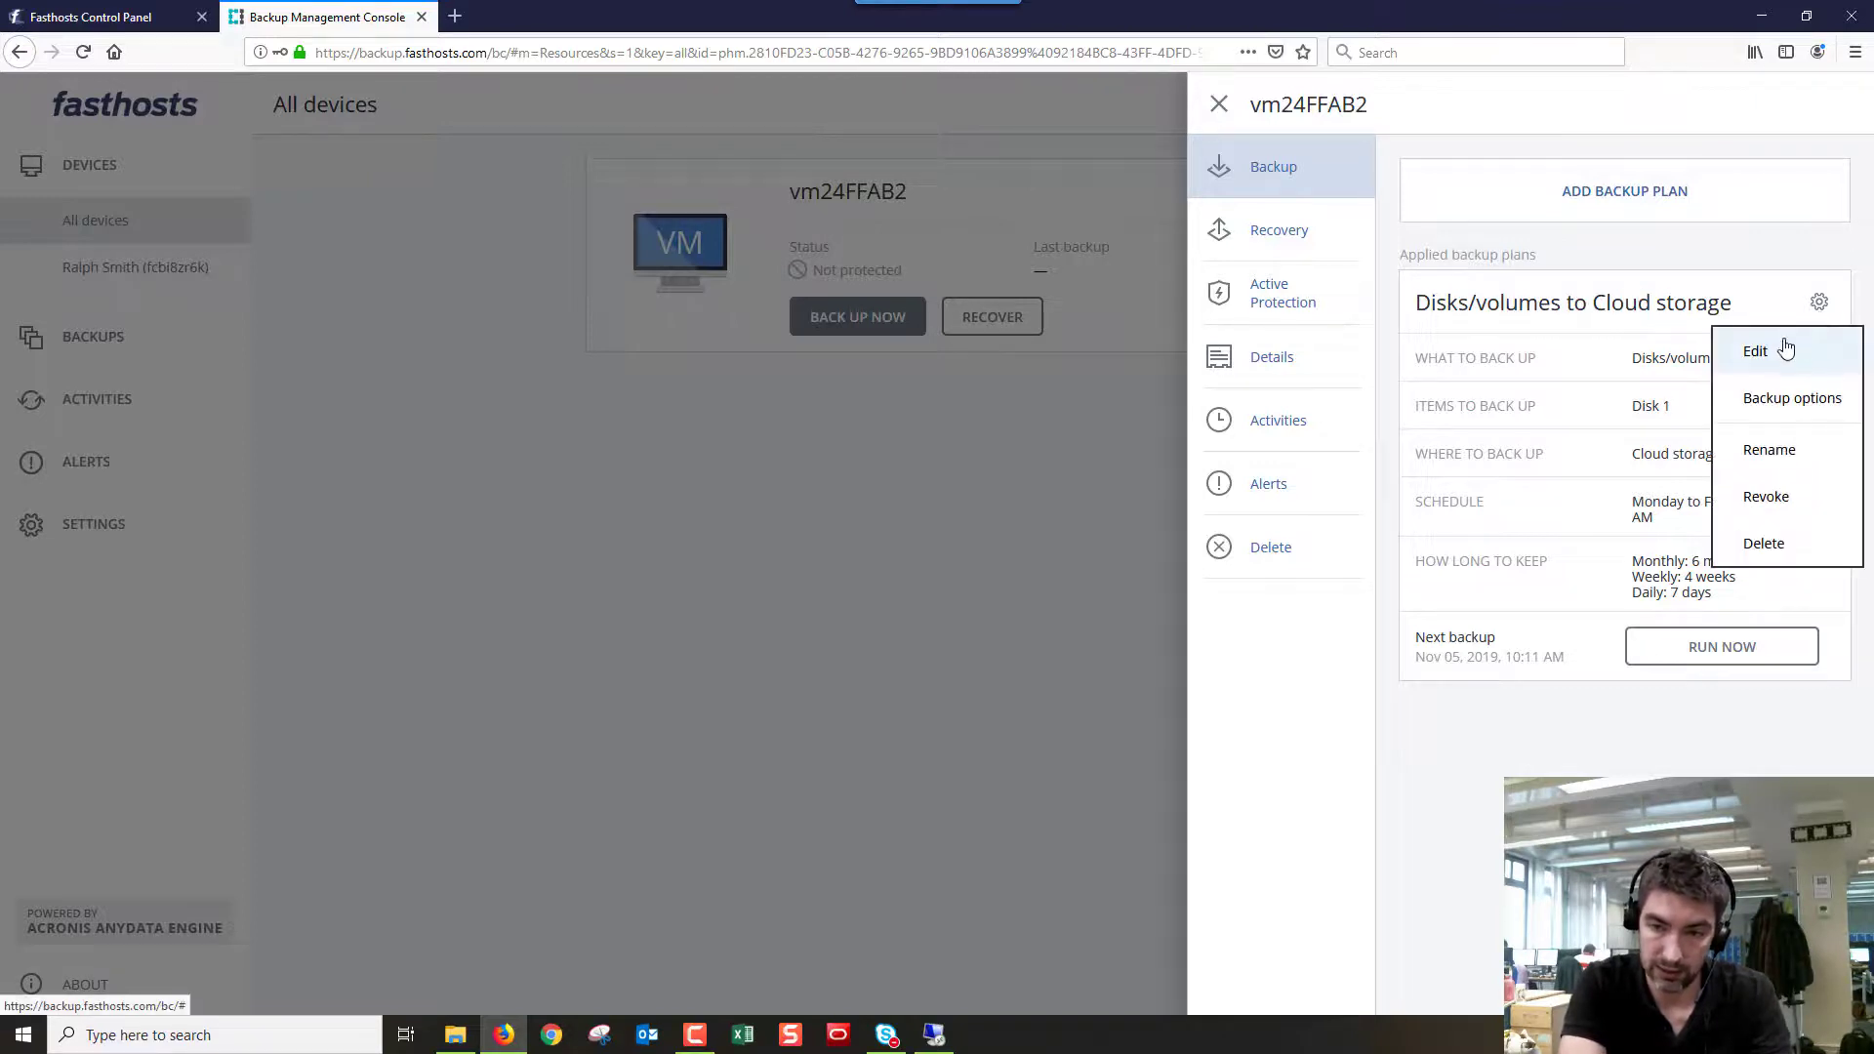
click(1792, 398)
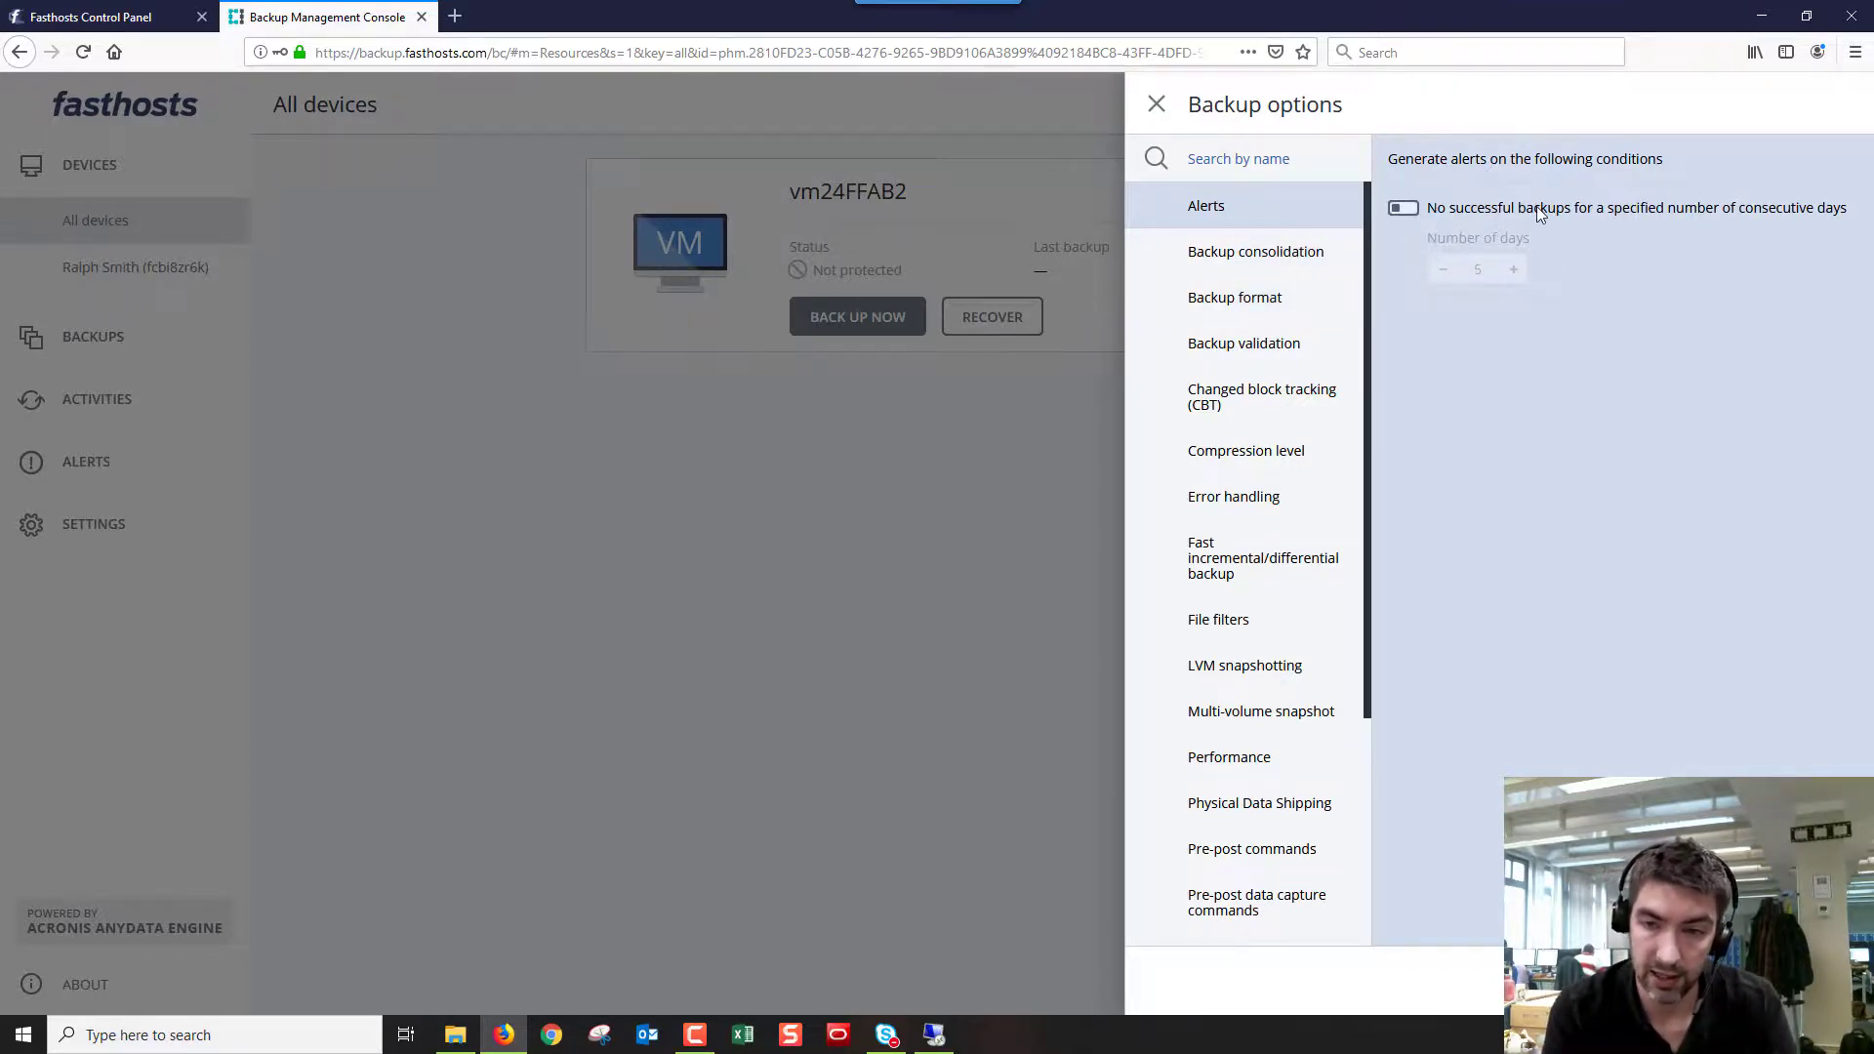
click(1311, 254)
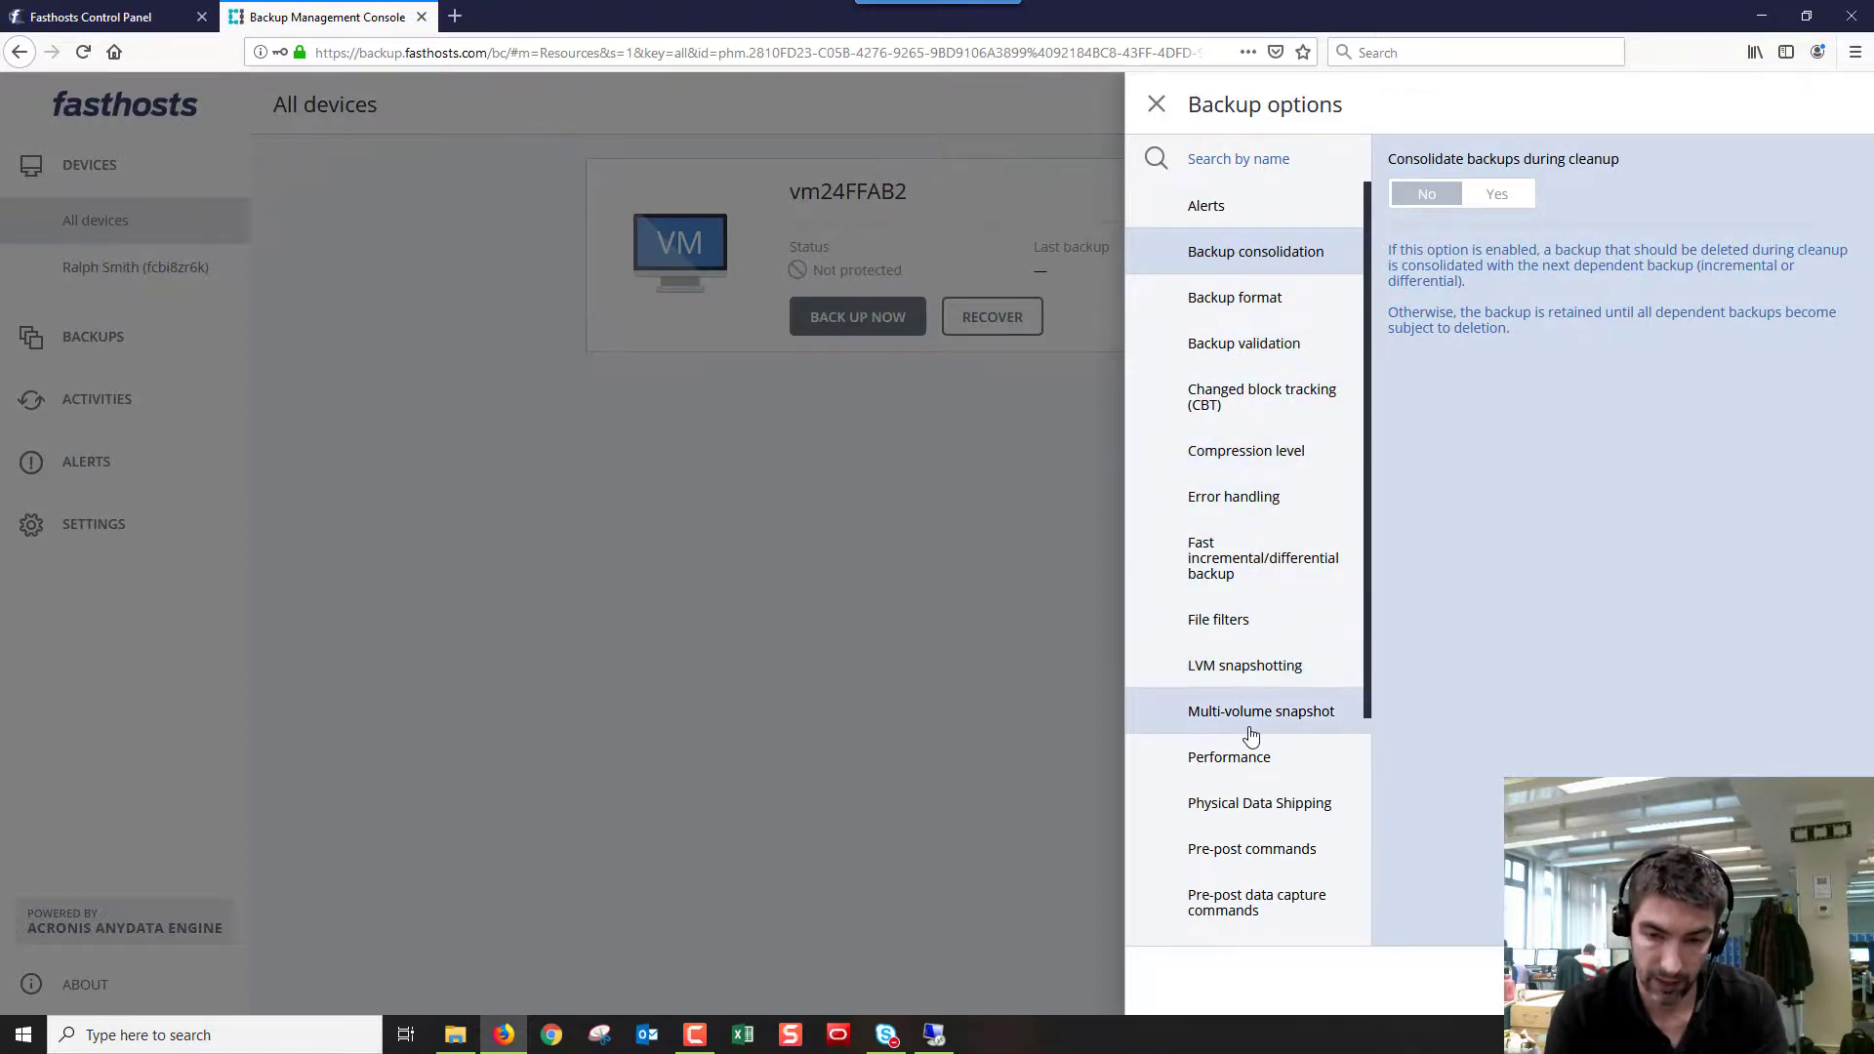
click(1252, 862)
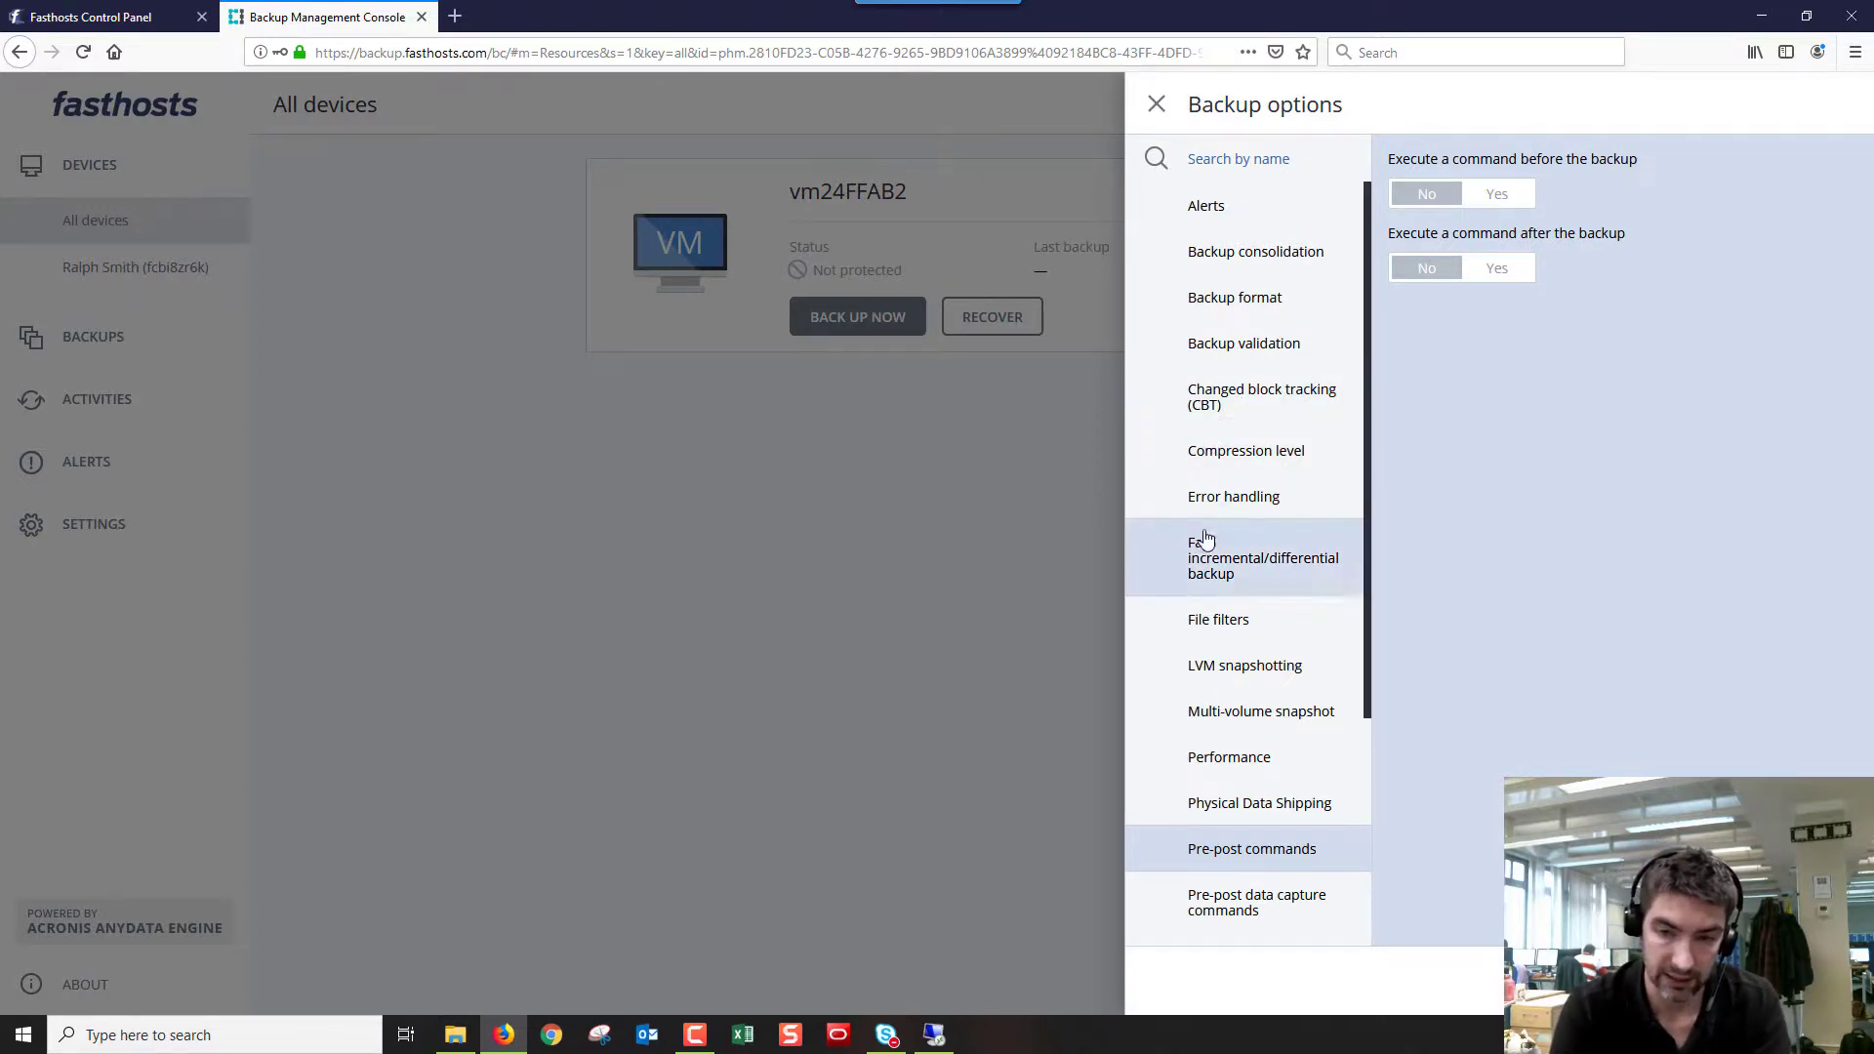
scroll(1369, 487, down, 3)
drag(1369, 487, 1338, 764)
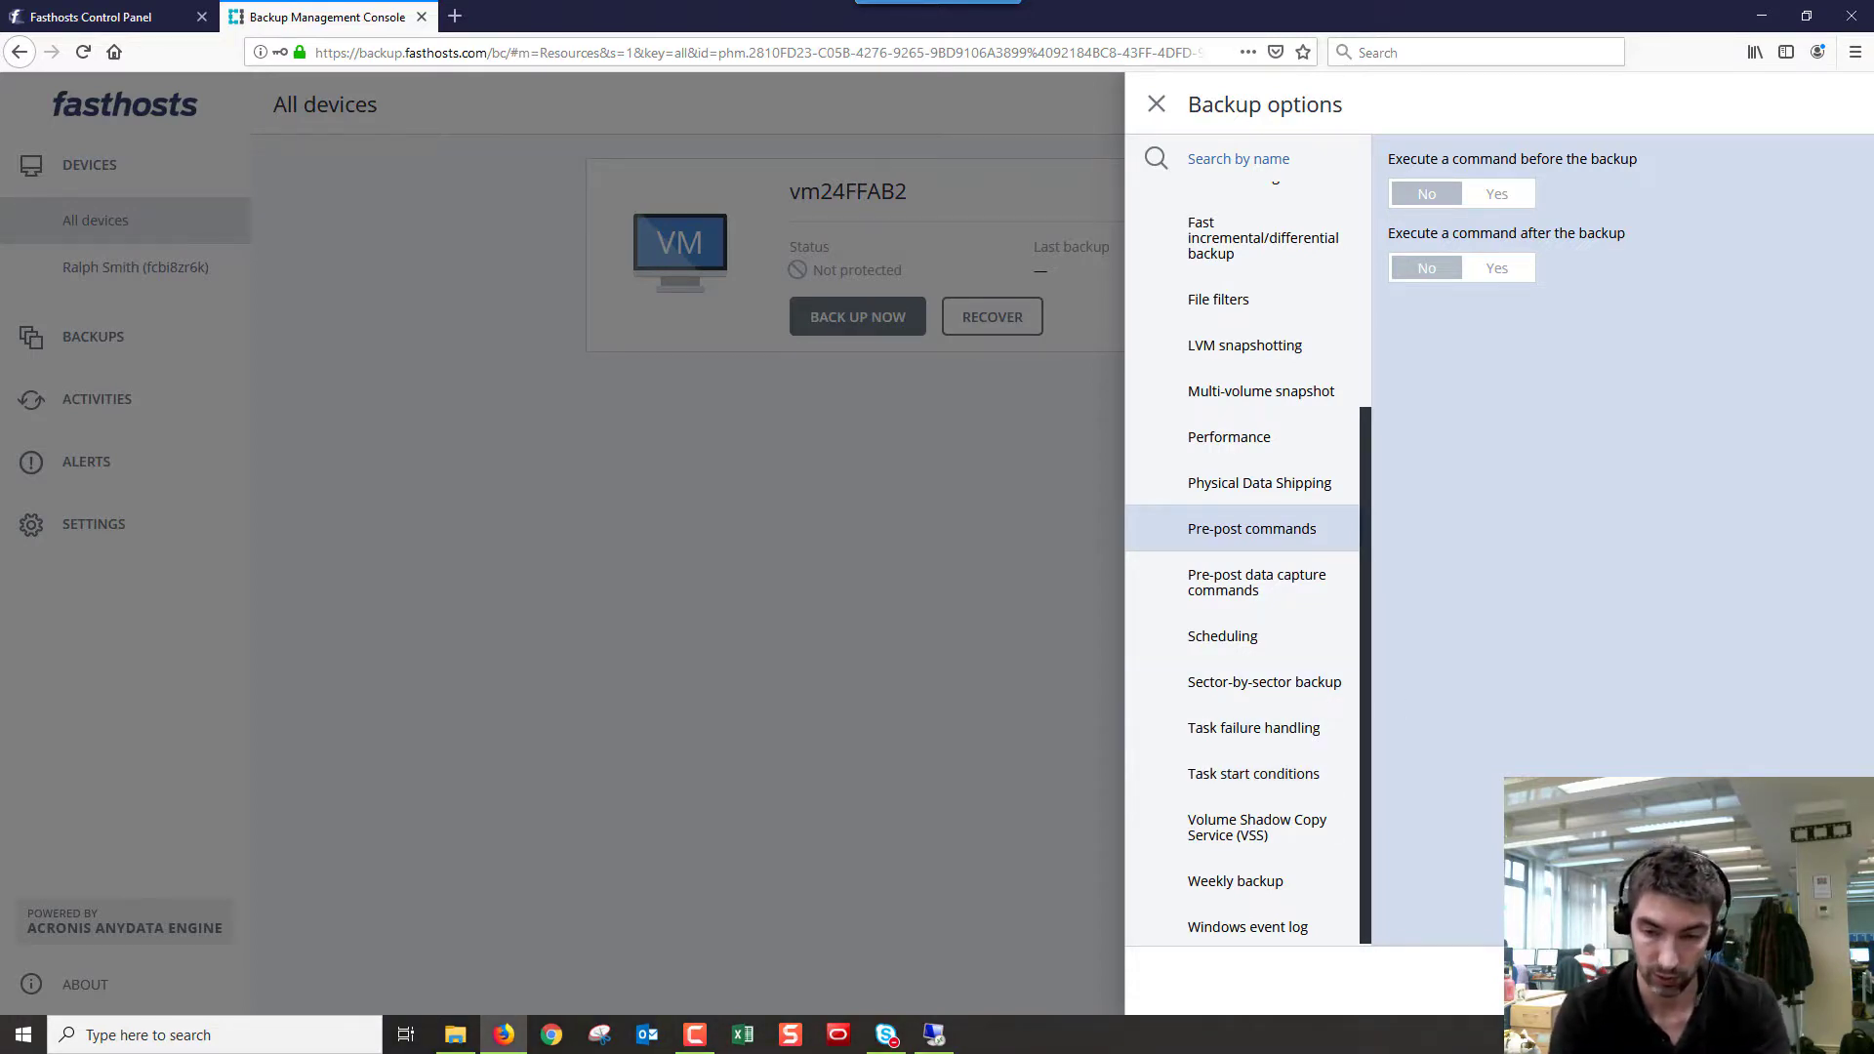
key(Escape)
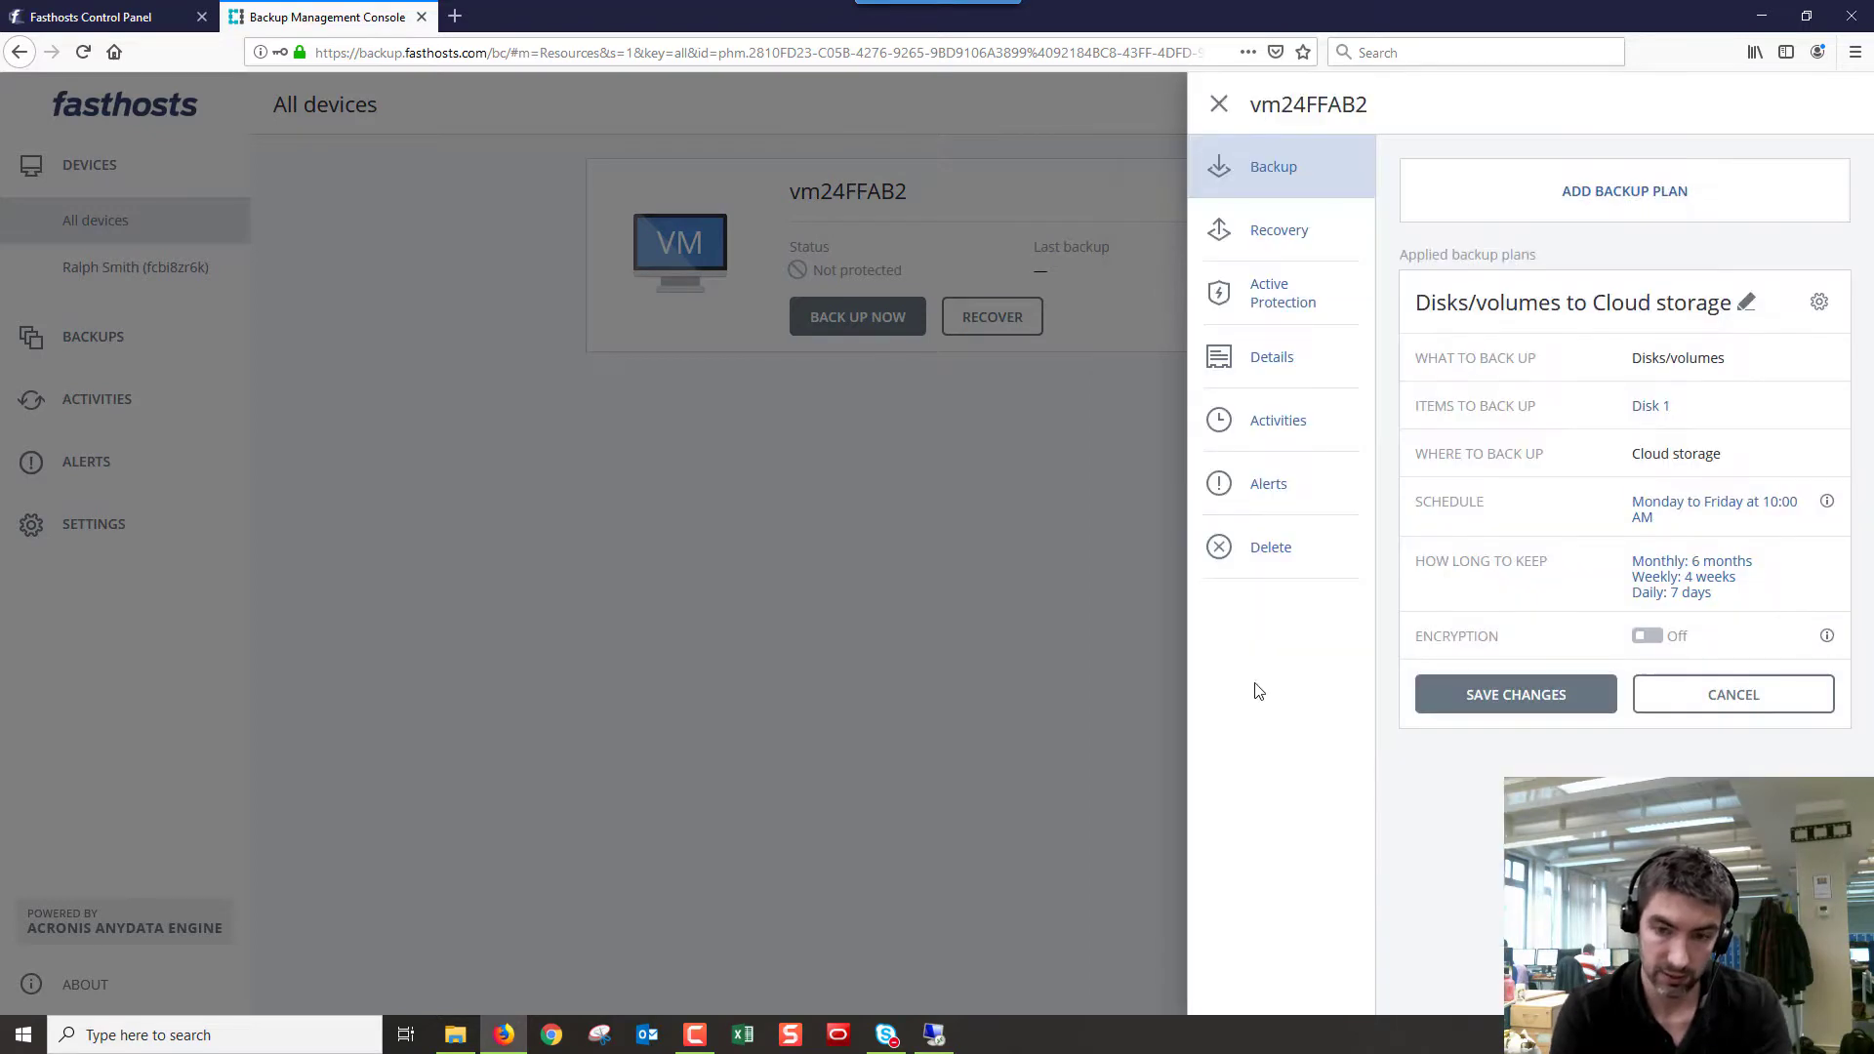
Save the backup plan and return to the list of all devices.
click(1534, 702)
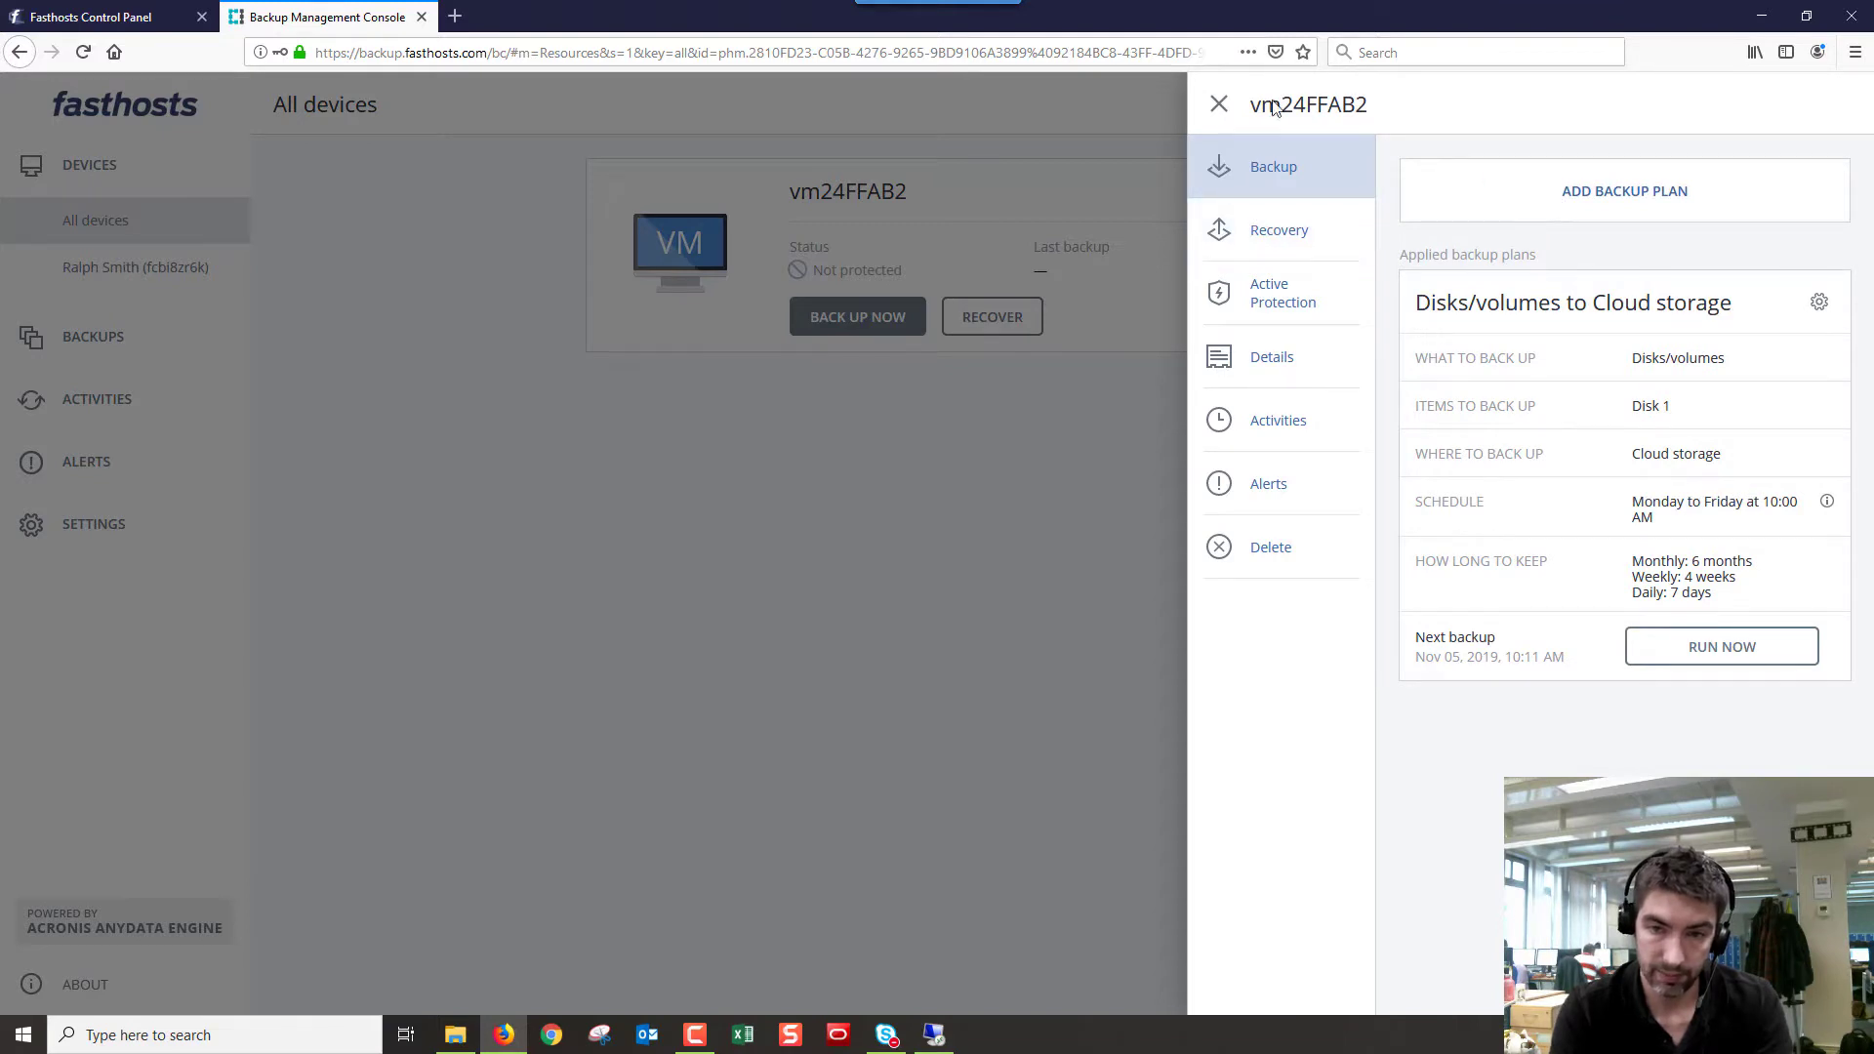
click(1214, 104)
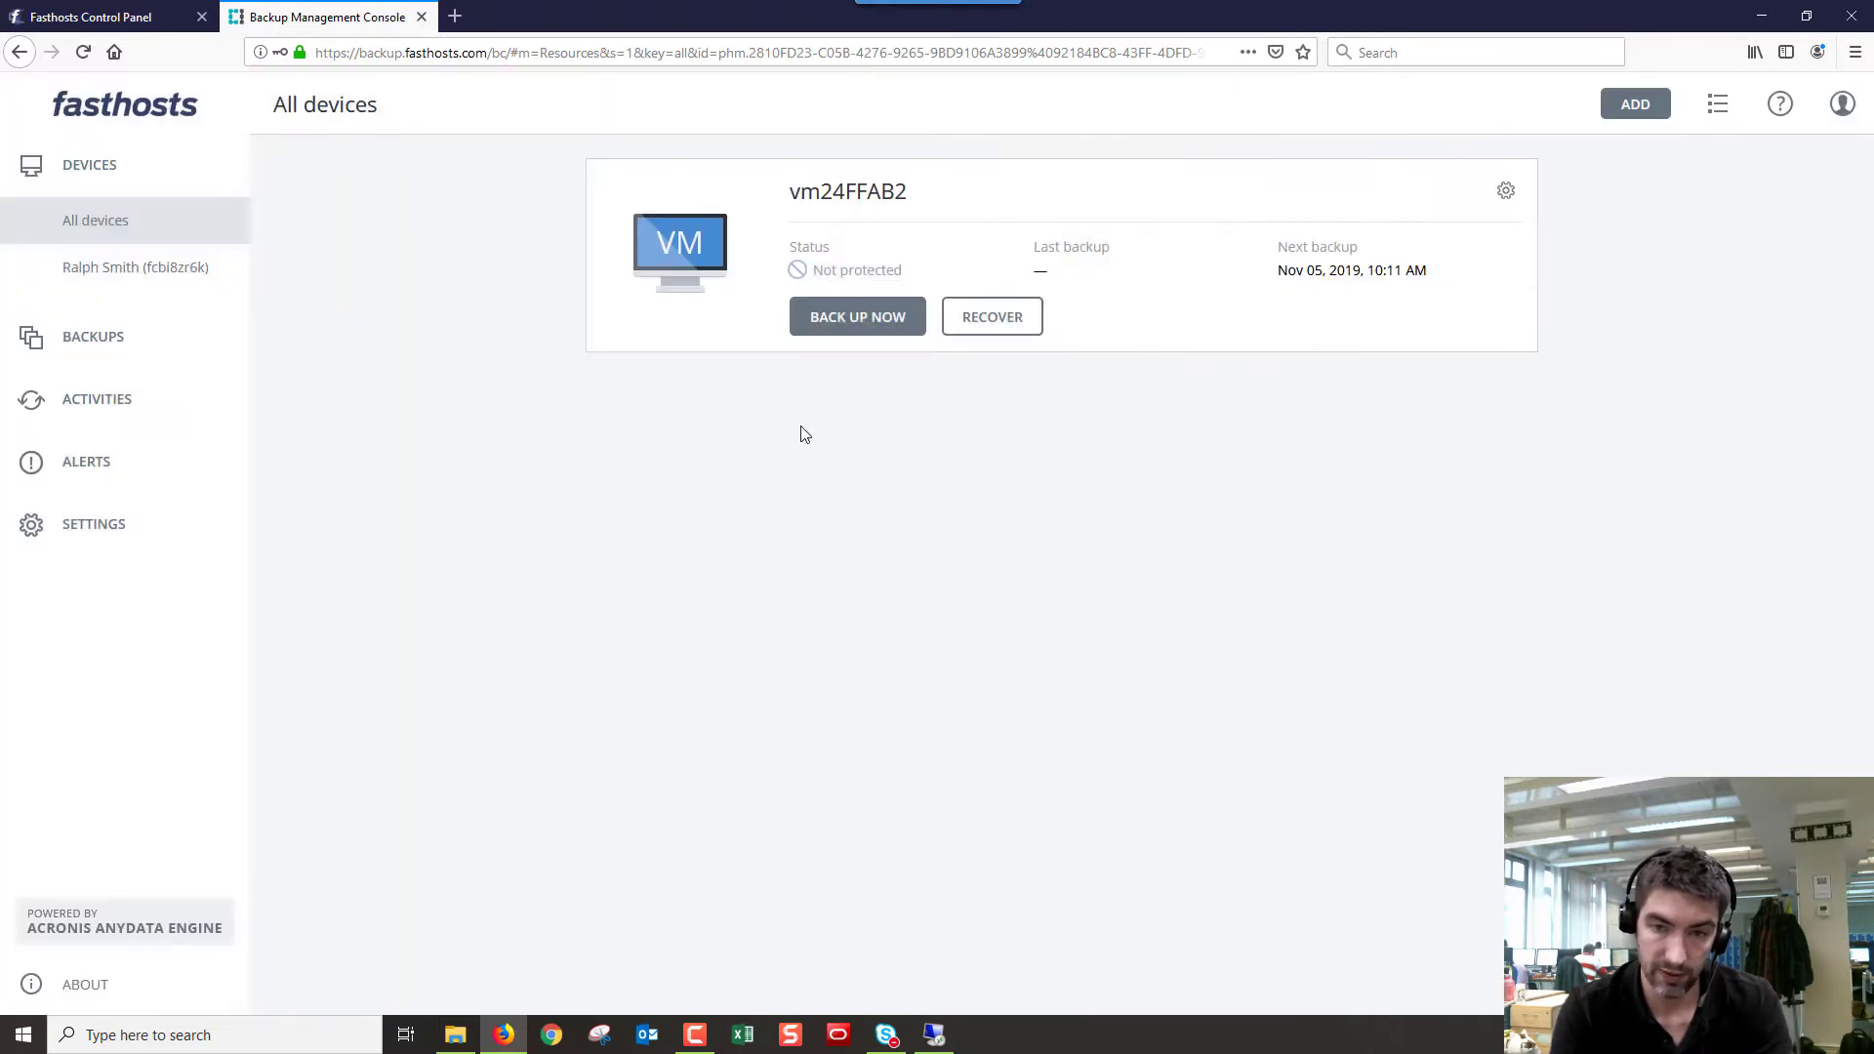